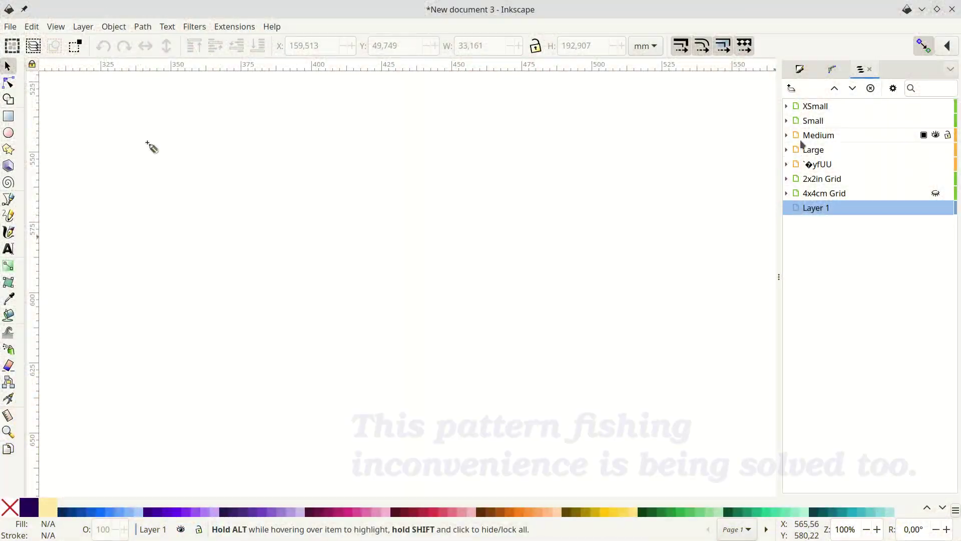
mouse_move(146, 144)
mouse_down()
mouse_move(183, 121)
mouse_move(184, 240)
mouse_move(117, 244)
mouse_move(249, 147)
mouse_move(286, 226)
mouse_move(323, 144)
mouse_move(299, 143)
mouse_up()
mouse_move(395, 153)
mouse_down()
mouse_move(435, 208)
mouse_move(442, 199)
mouse_up()
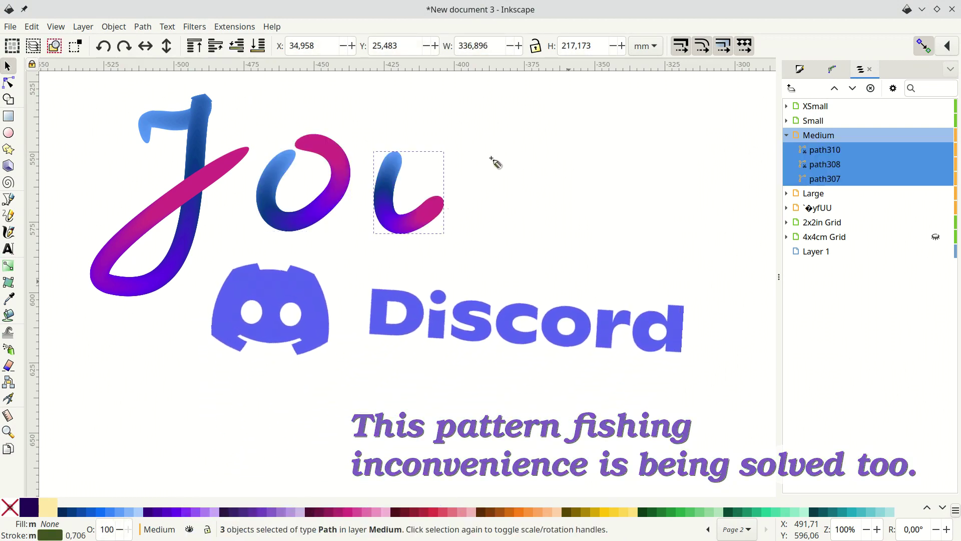
mouse_move(496, 152)
mouse_down()
mouse_move(473, 243)
mouse_move(520, 185)
mouse_move(548, 233)
mouse_move(576, 225)
mouse_up()
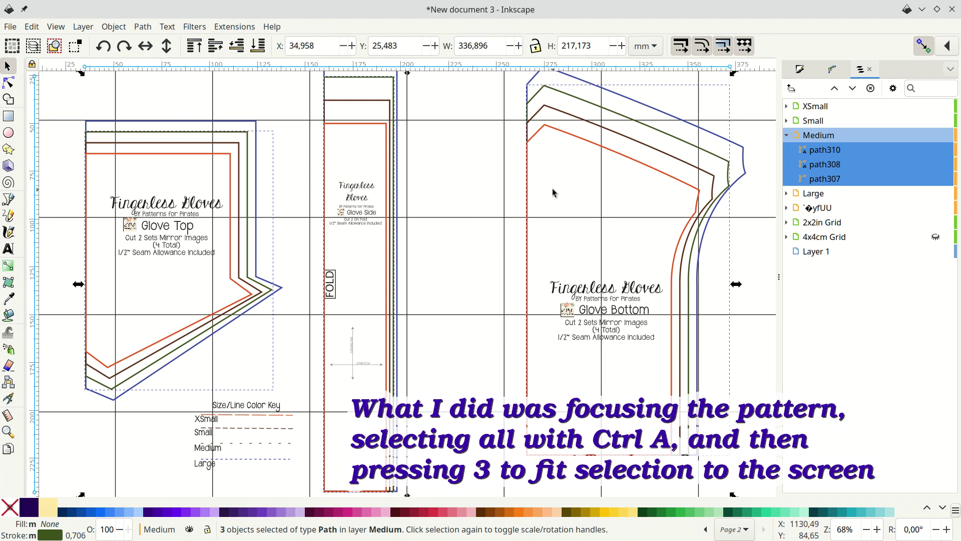
Clear the selection and hide the 2x2in Grid, XSmall, Medium and Large layers, keeping the Small layer visible.
key(Escape)
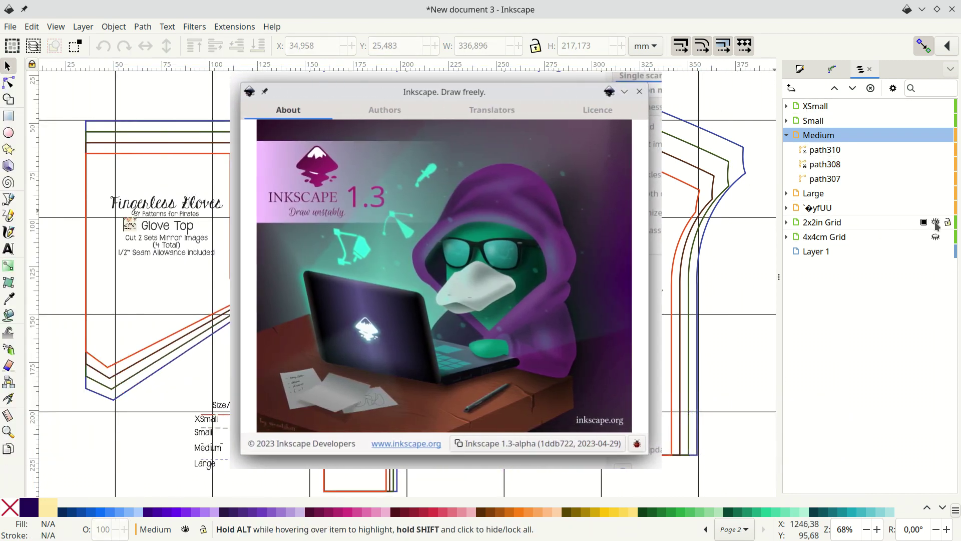
click(935, 222)
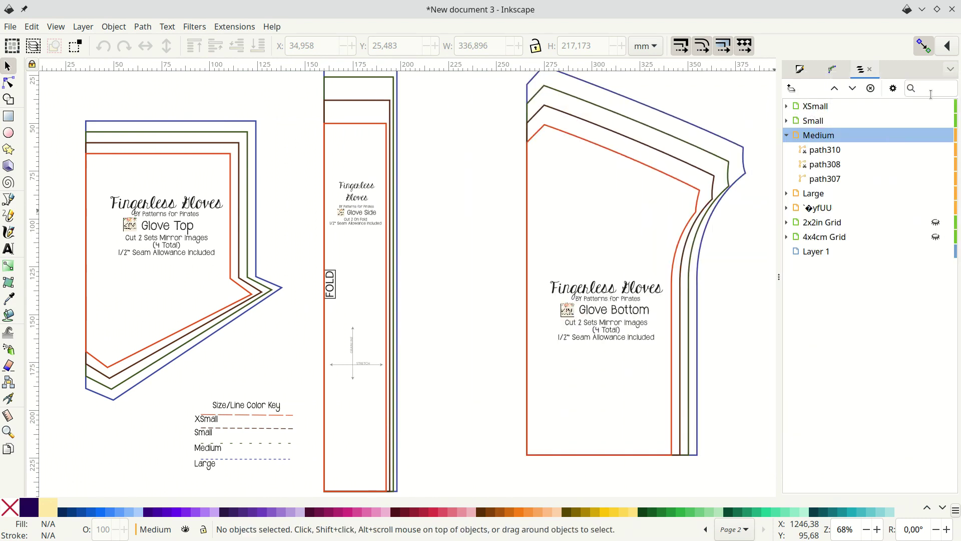
click(936, 106)
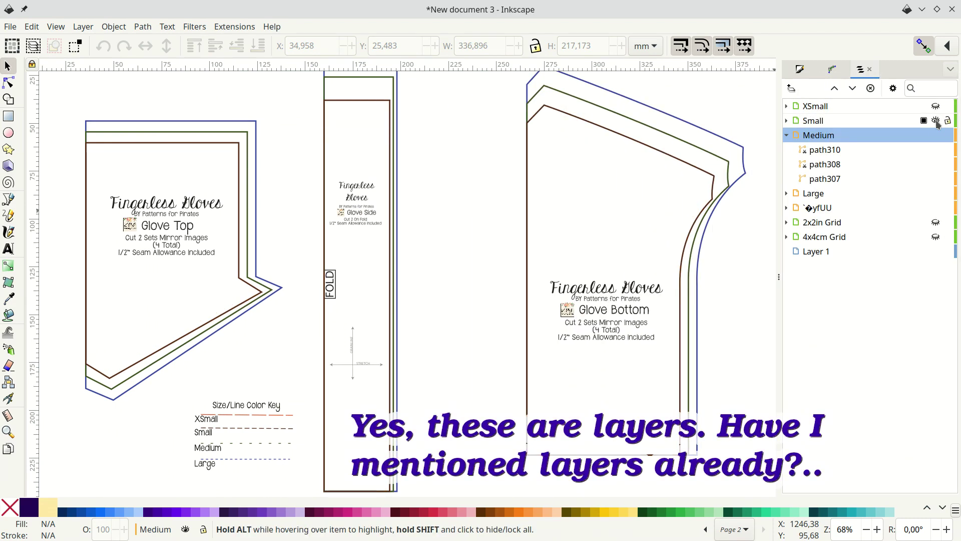
click(935, 135)
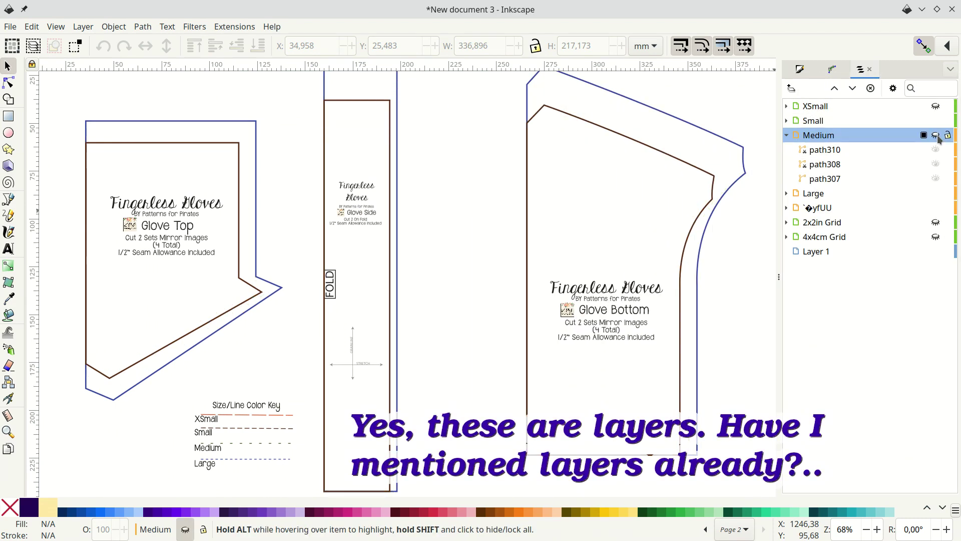
click(936, 193)
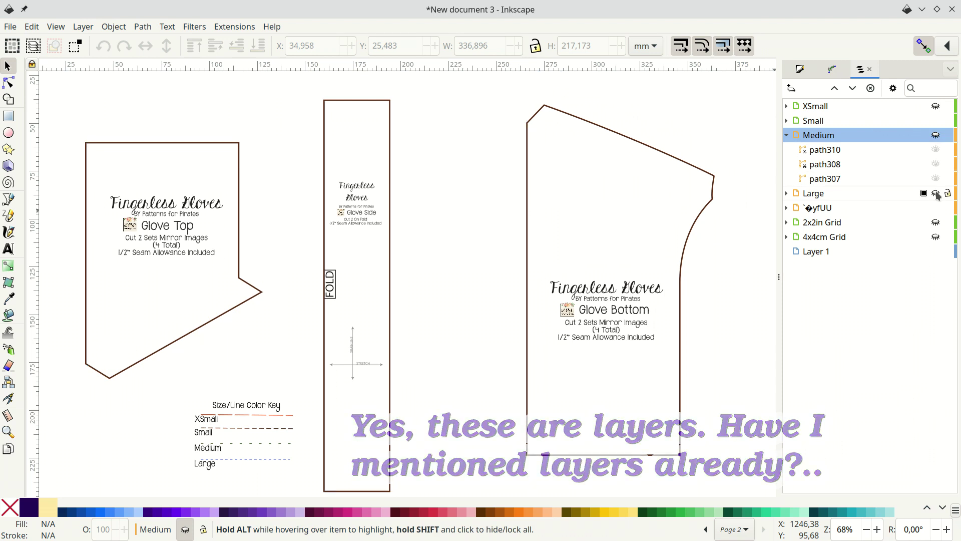
Duplicate the Small layer's Glove Top, Glove Side and Glove Bottom outlines and give the copies a green stroke.
click(201, 147)
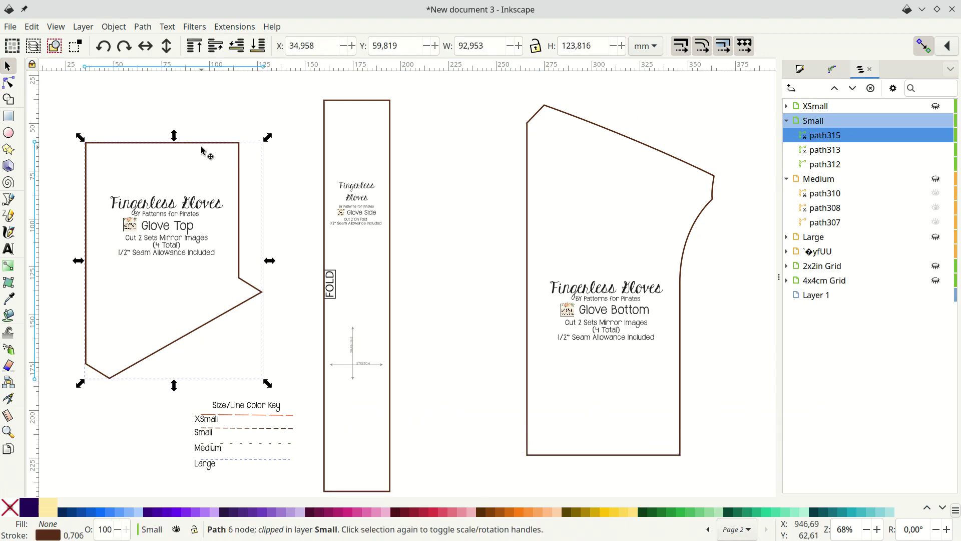
click(369, 104)
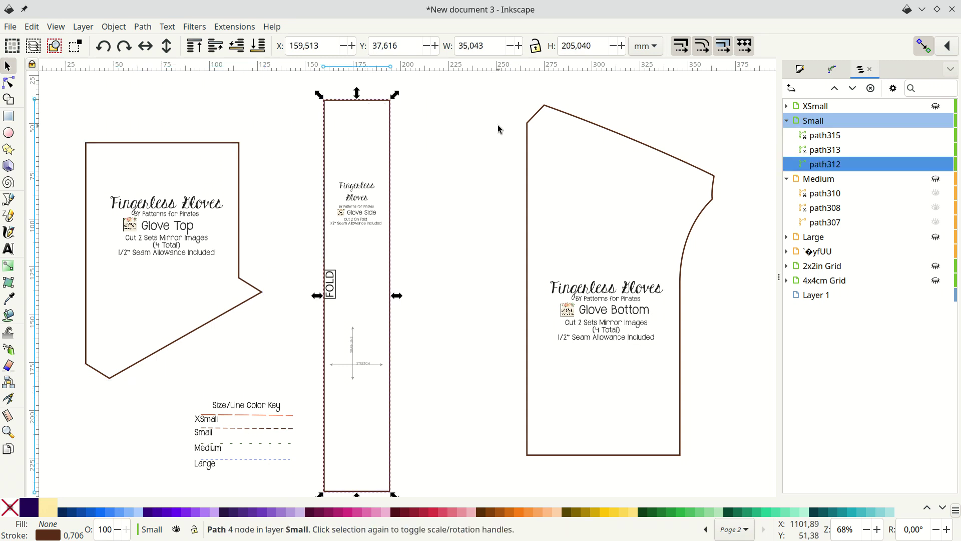
shift+click(200, 145)
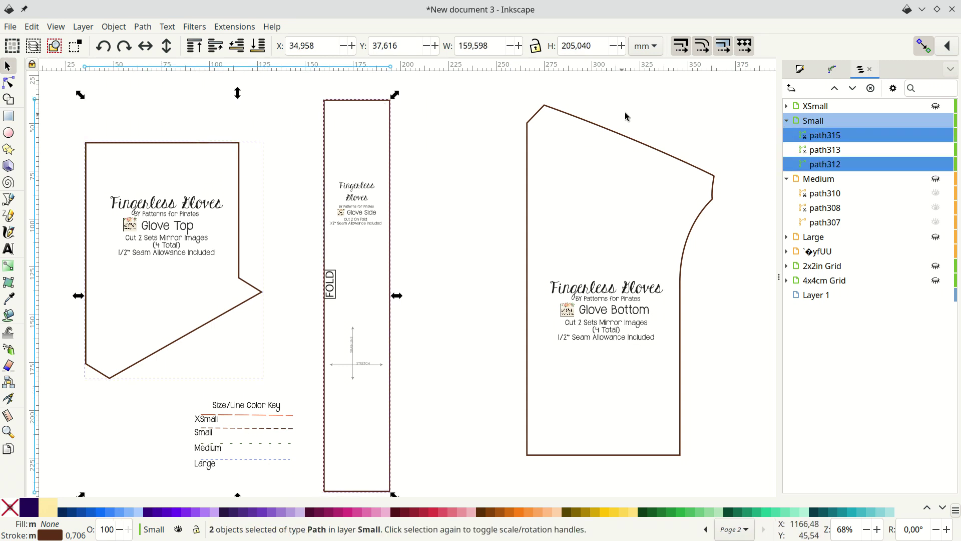
shift+click(624, 136)
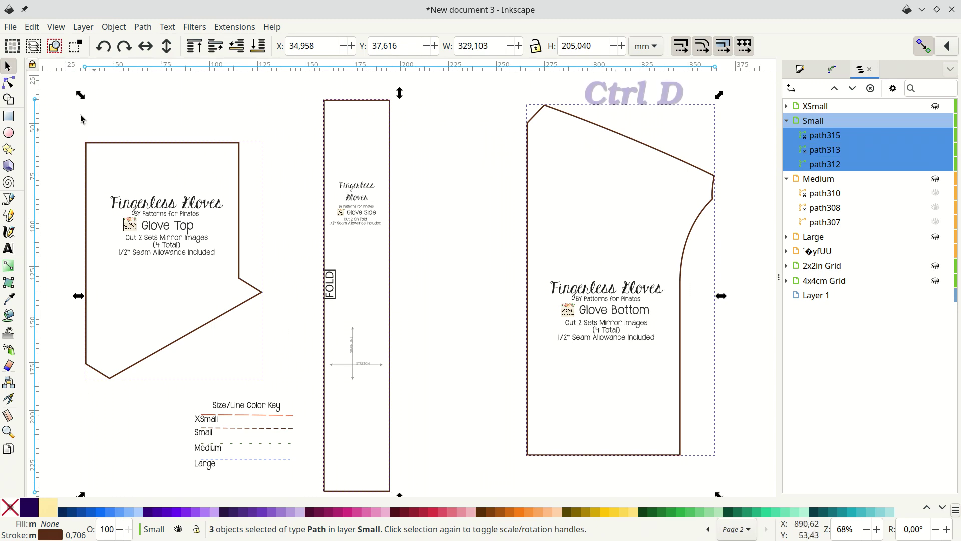
click(31, 26)
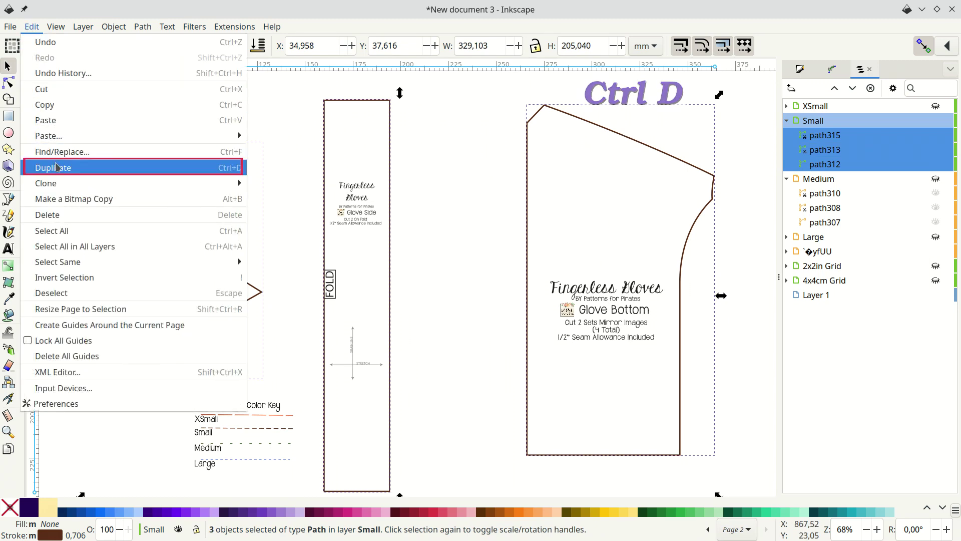
click(78, 172)
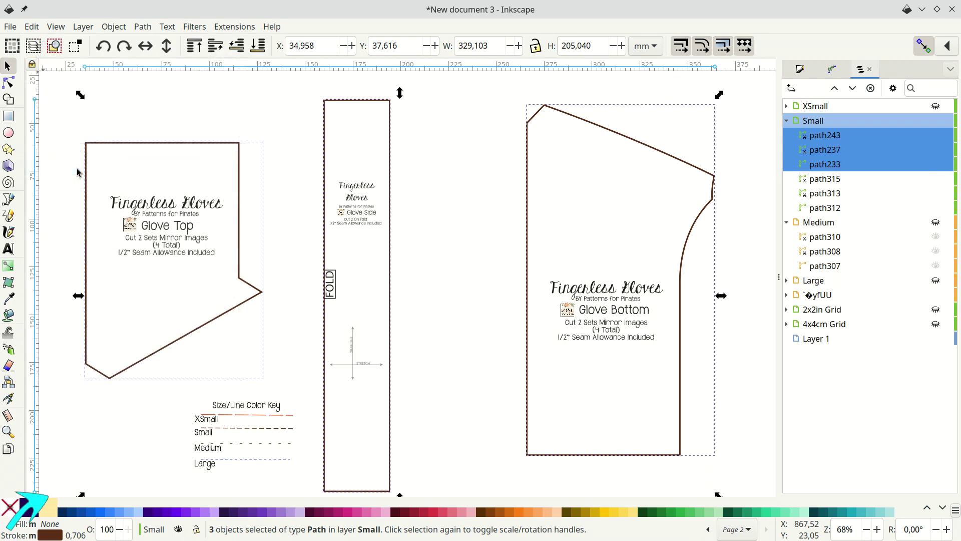
shift+click(661, 516)
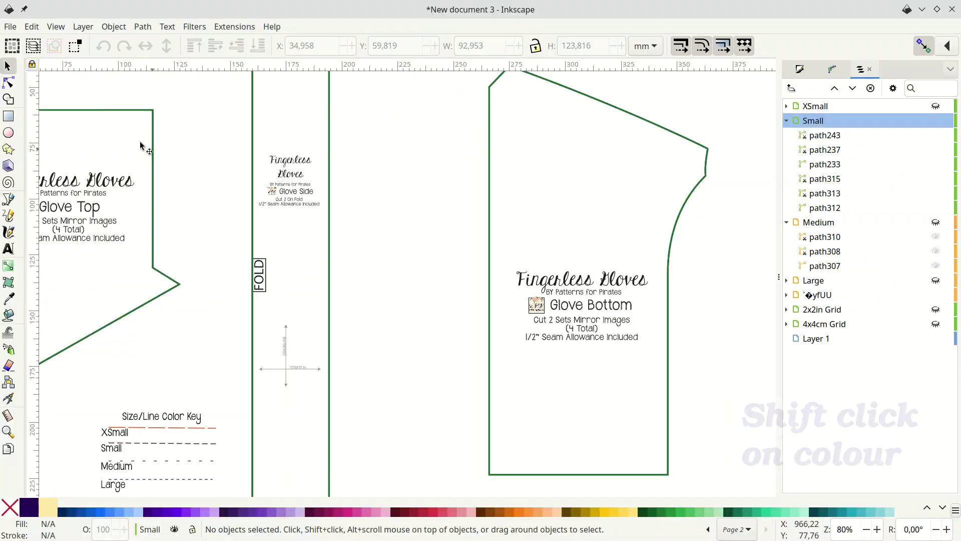
Search the preferences for "outse" and check the Inset/Outset step distance.
click(31, 27)
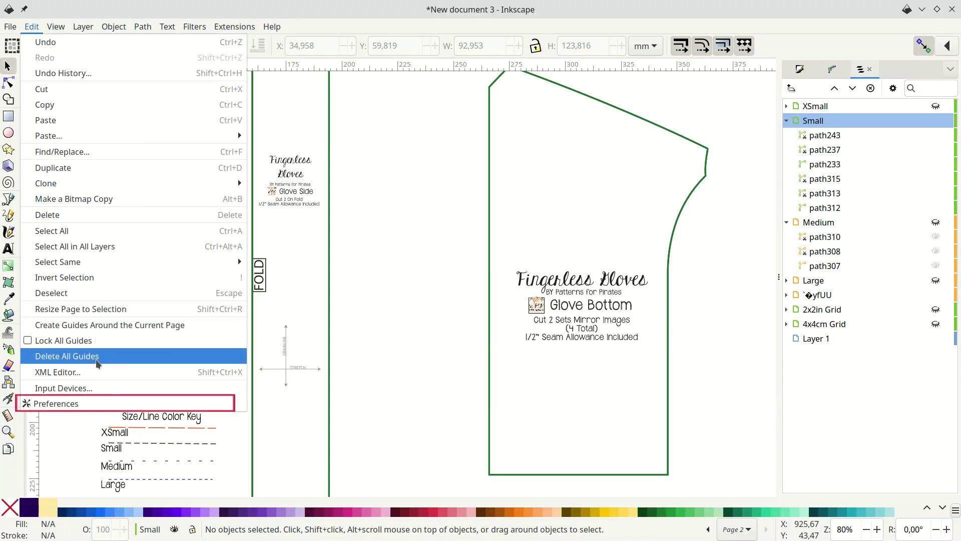
click(91, 403)
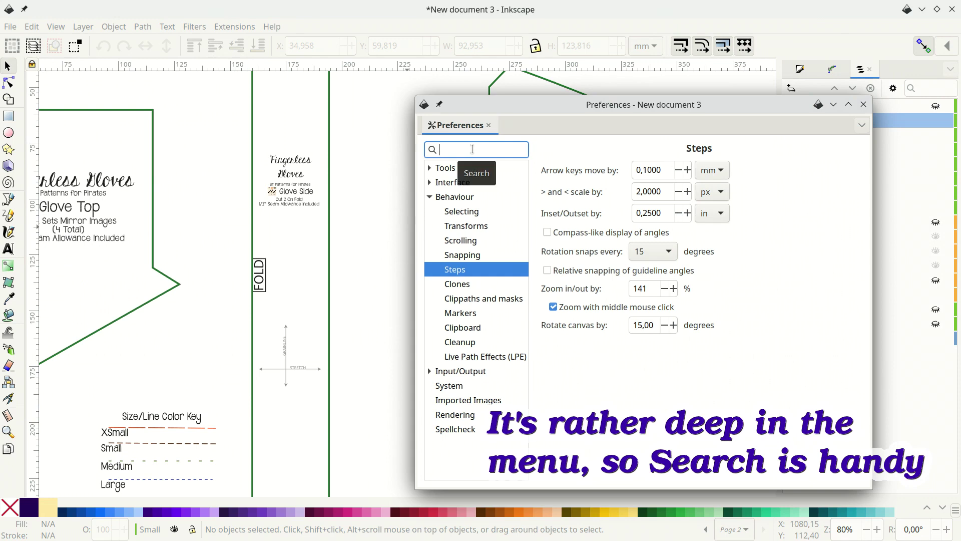
text(outs)
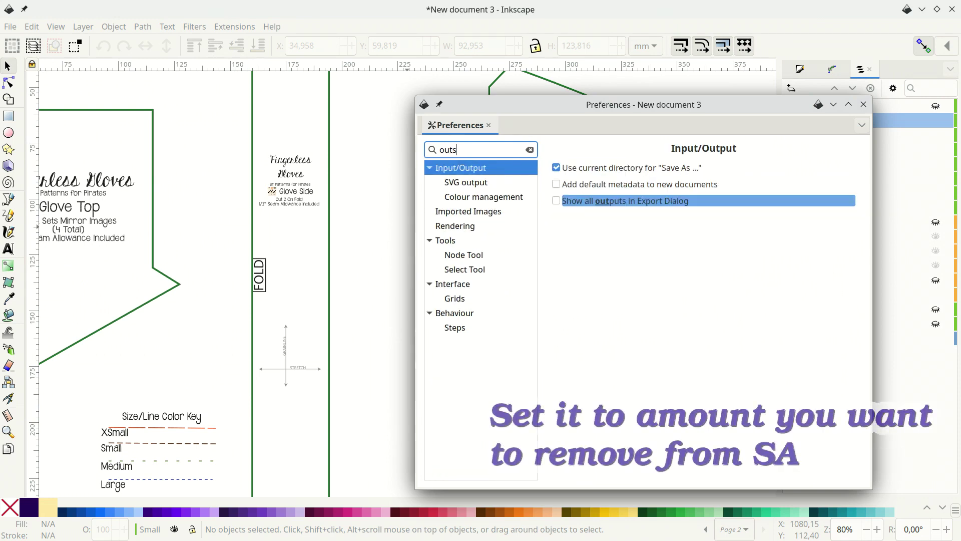
text(e)
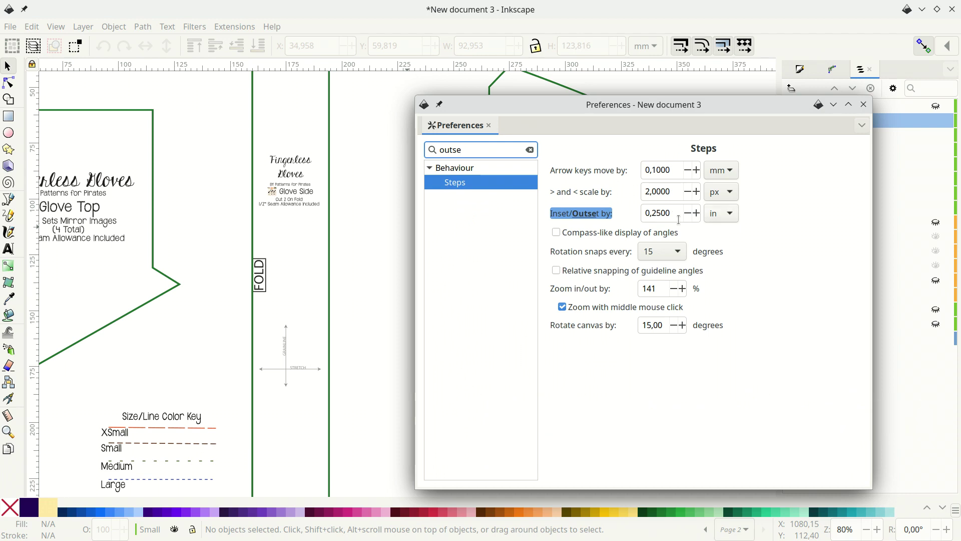
click(863, 105)
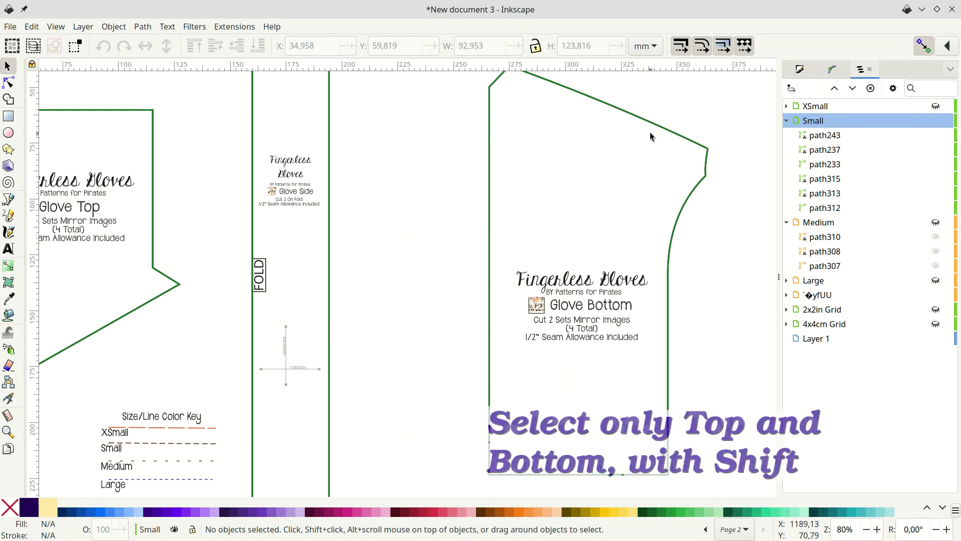
Inset the green Glove Top and Glove Bottom outlines together by one 0.25 in step.
scroll(650, 132, down, 2)
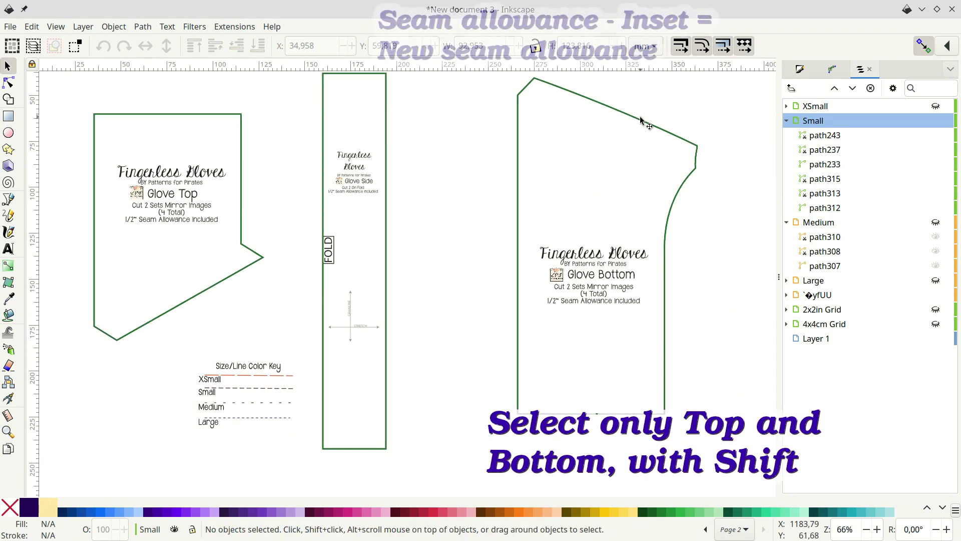
click(640, 116)
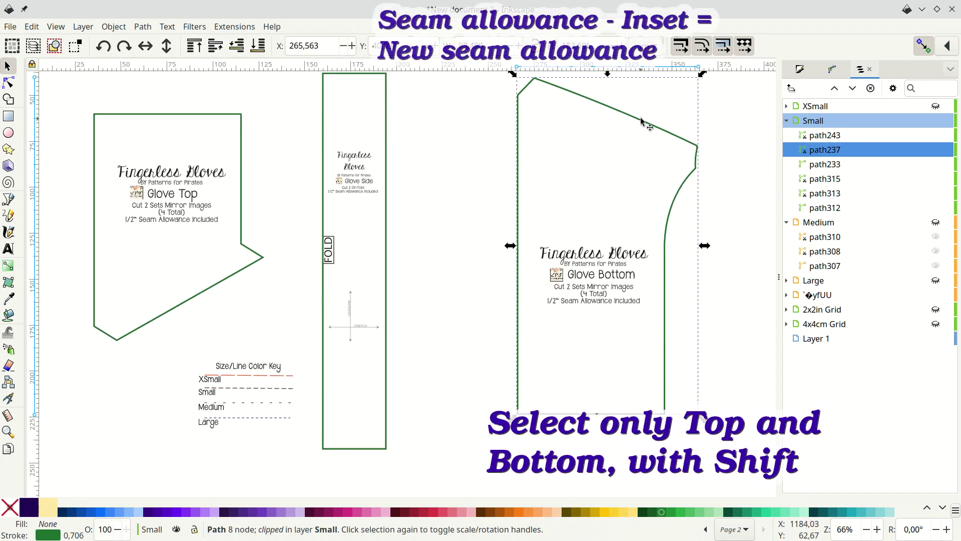
shift+click(228, 117)
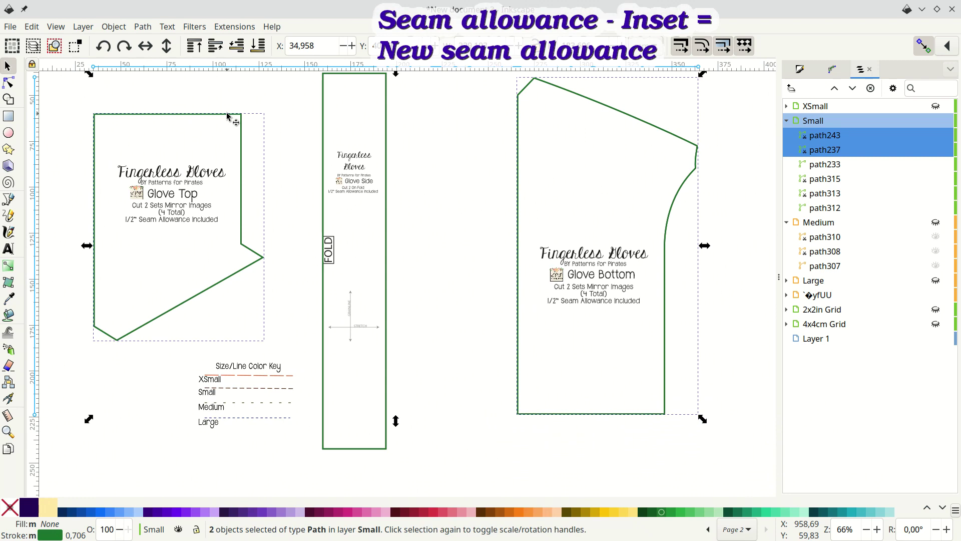
click(144, 31)
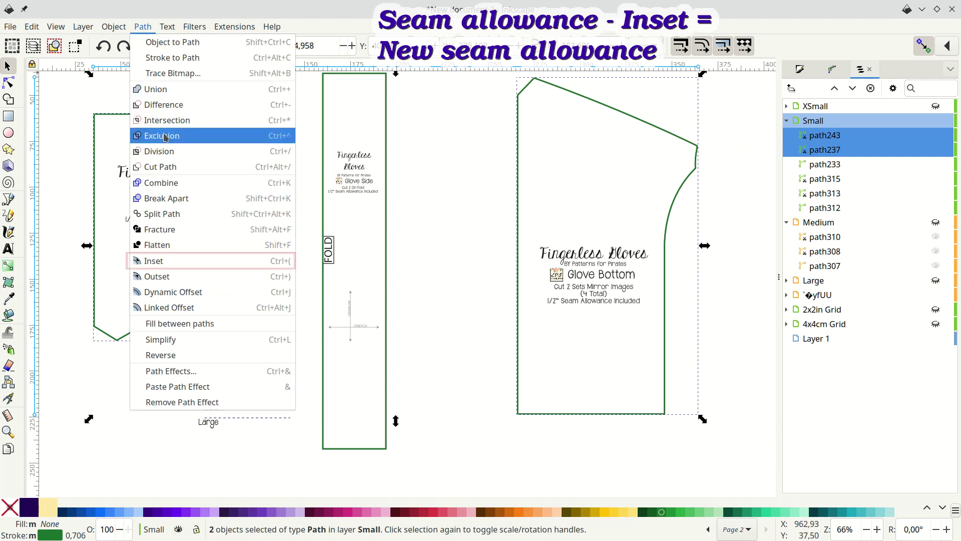
click(170, 269)
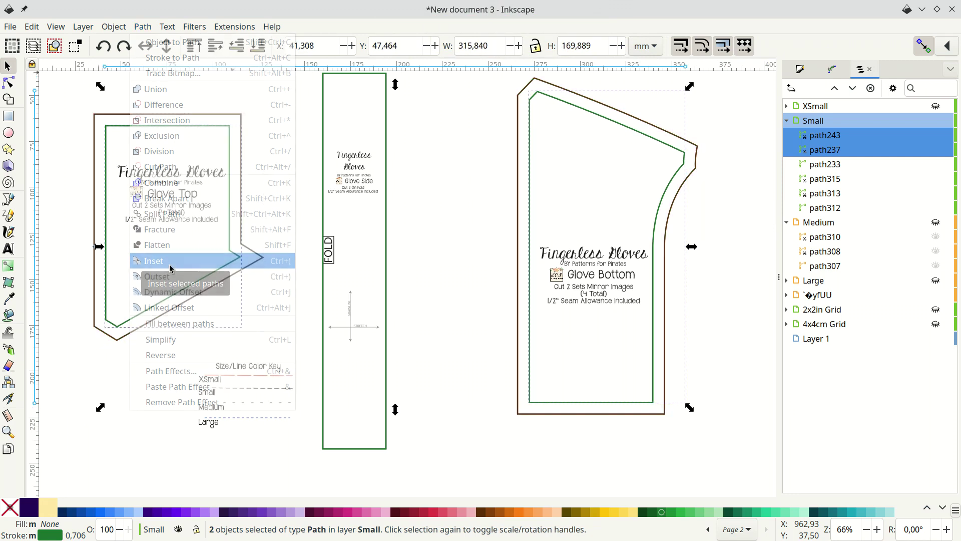
click(461, 233)
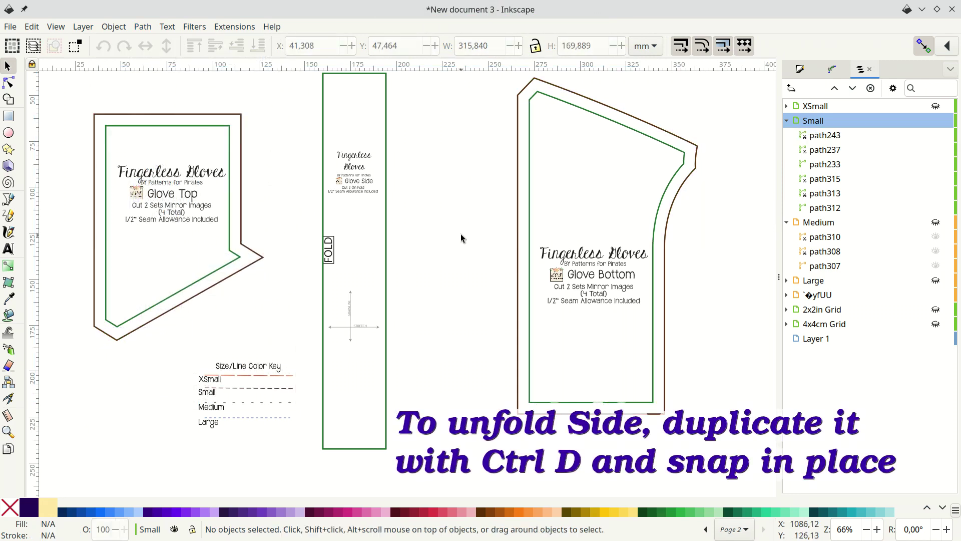
Duplicate the green Glove Side outline and snap the copy against its fold edge, with the top edges aligned.
scroll(461, 233, up, 2)
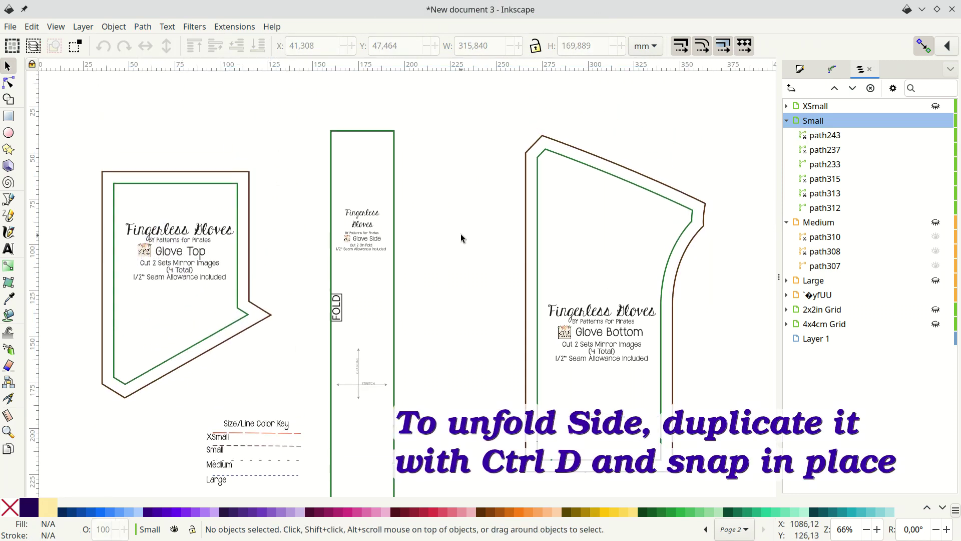
click(328, 206)
key(ctrl+d)
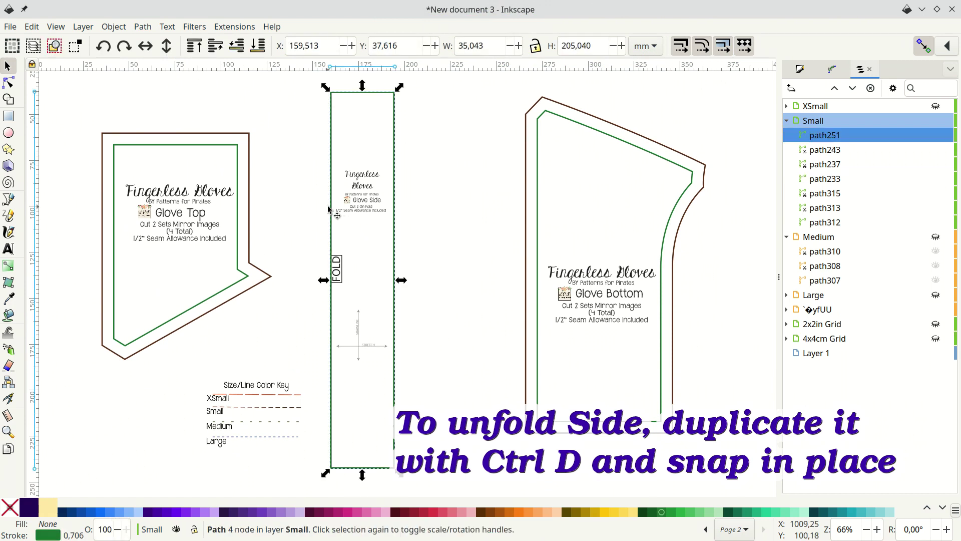
drag(317, 206, 254, 207)
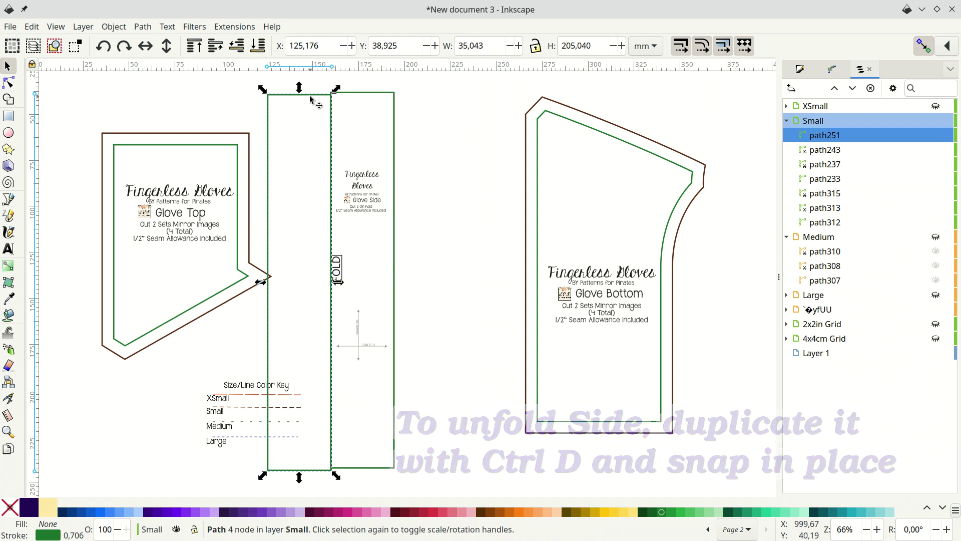
drag(313, 96, 307, 90)
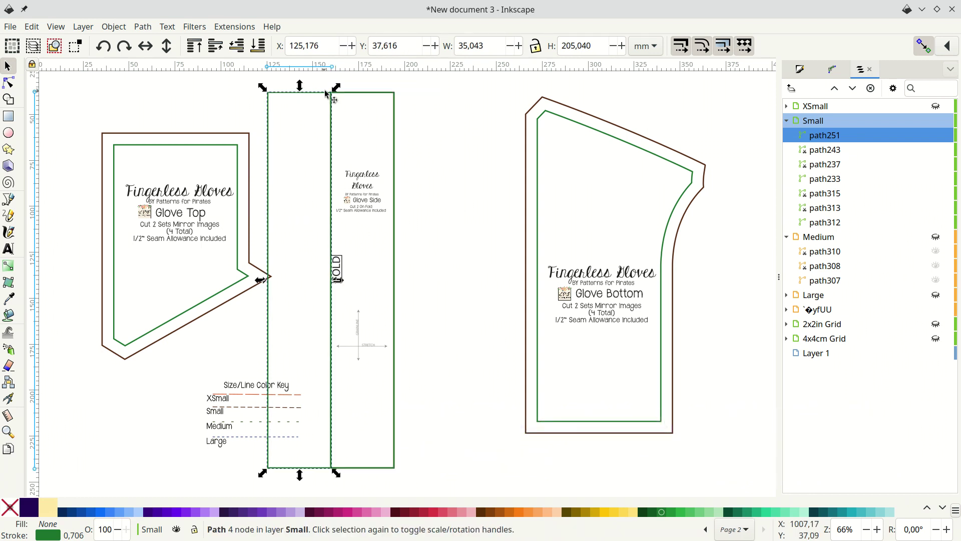
Unite the two green Glove Side halves into one unfolded piece and inset it by one 0.25 in step.
key(shift)
shift+click(393, 121)
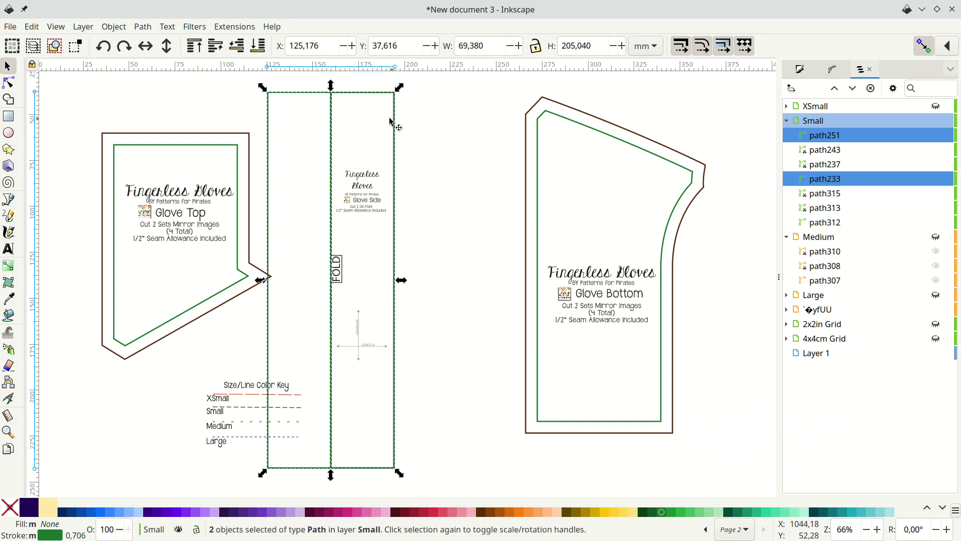
click(143, 27)
click(157, 90)
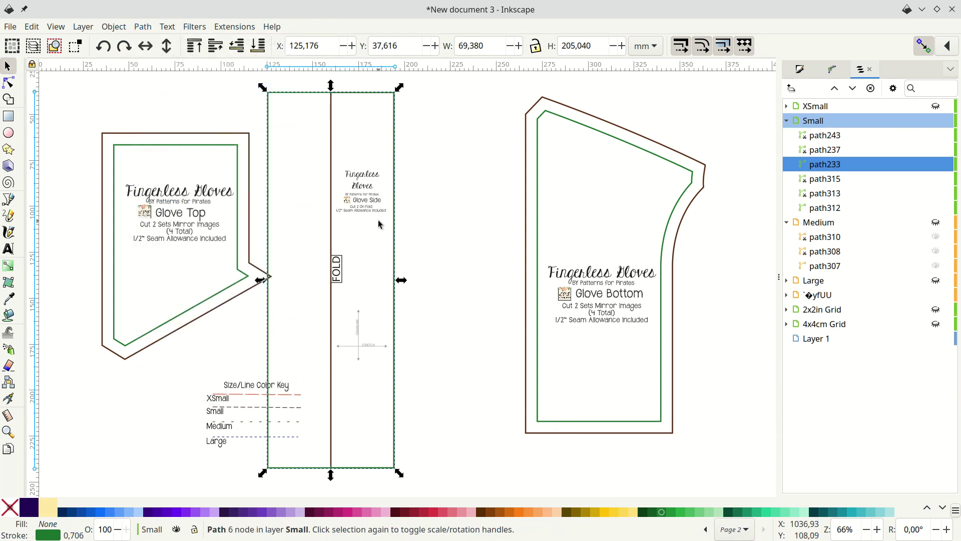
key(ctrl+parenleft)
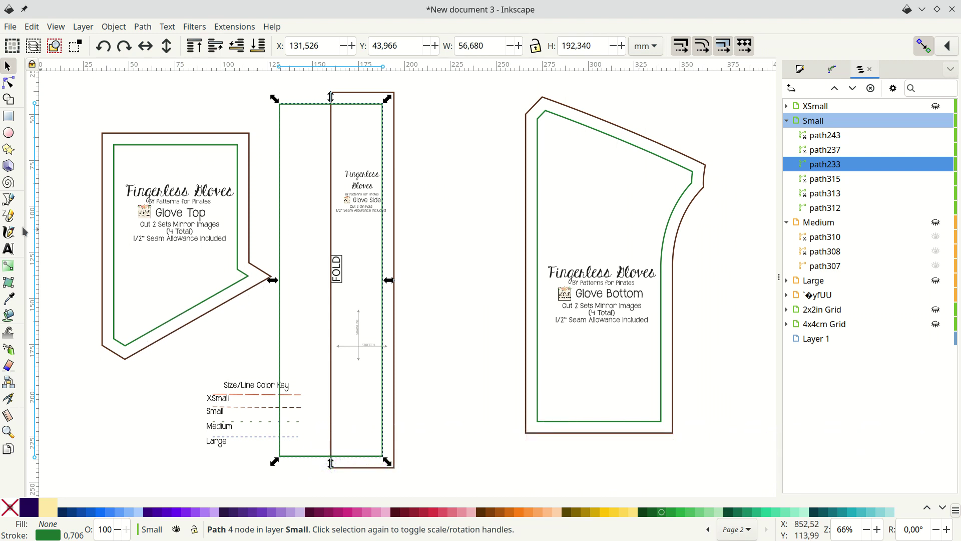
Snap guides to both ends of the green Glove Top's slanted lower edge and both ends of the green Glove Bottom's sloping upper edge.
drag(31, 237, 126, 348)
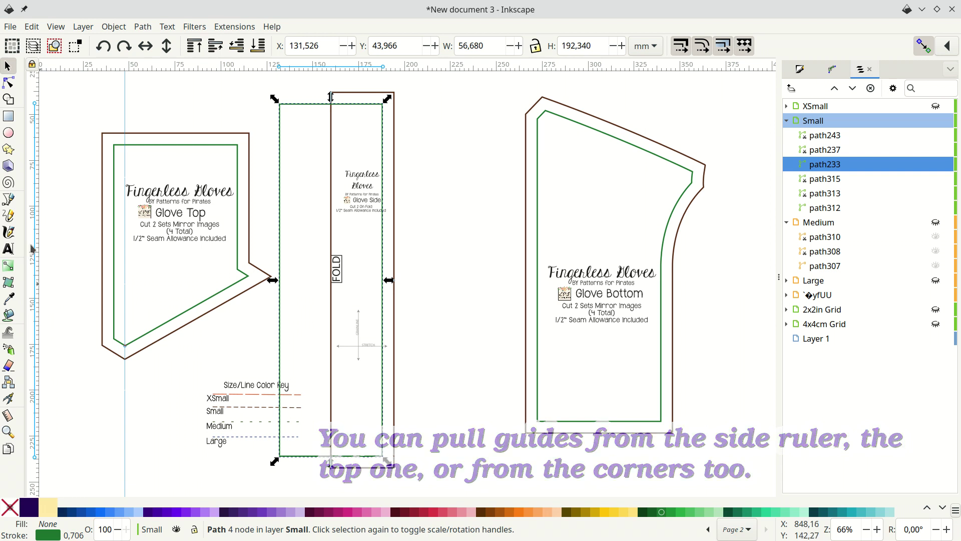
drag(30, 249, 248, 279)
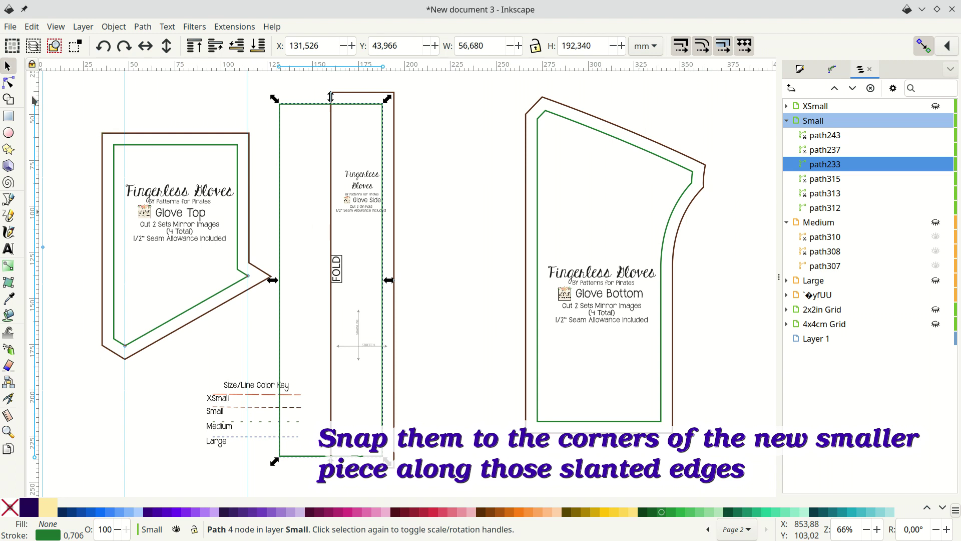
drag(329, 159, 550, 117)
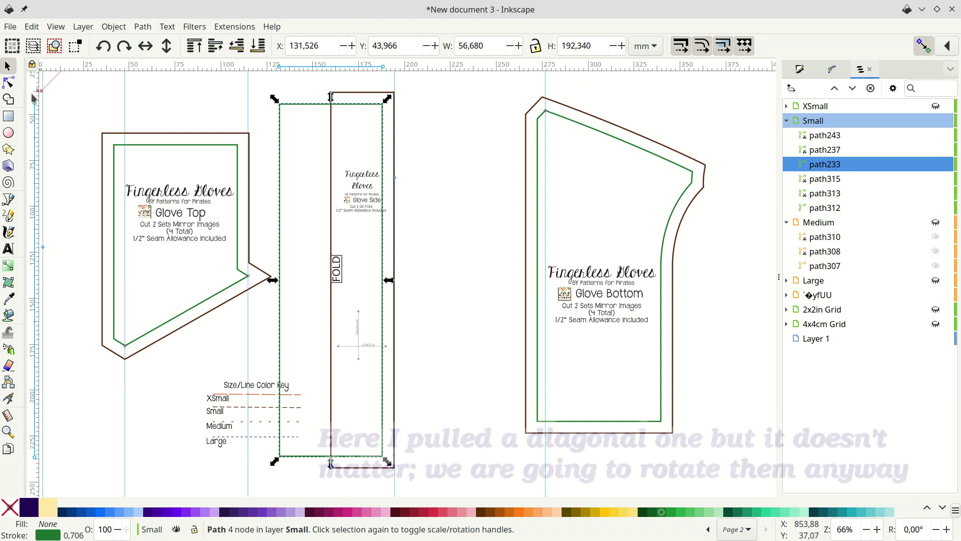
drag(53, 99, 692, 173)
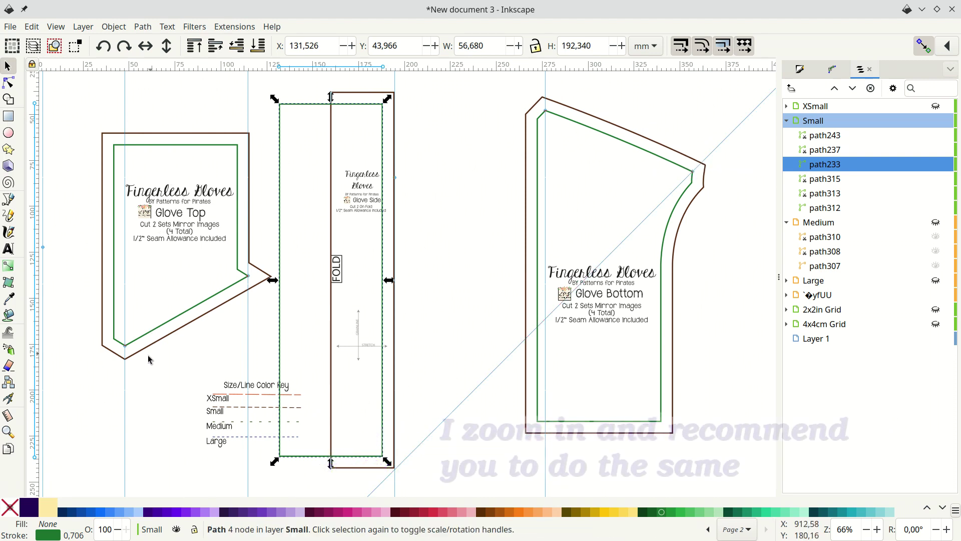
Rotate the two Glove Top guides about their corners to align with the short green edges adjoining the slanted lower edge.
scroll(146, 362, up, 1)
scroll(145, 361, up, 2)
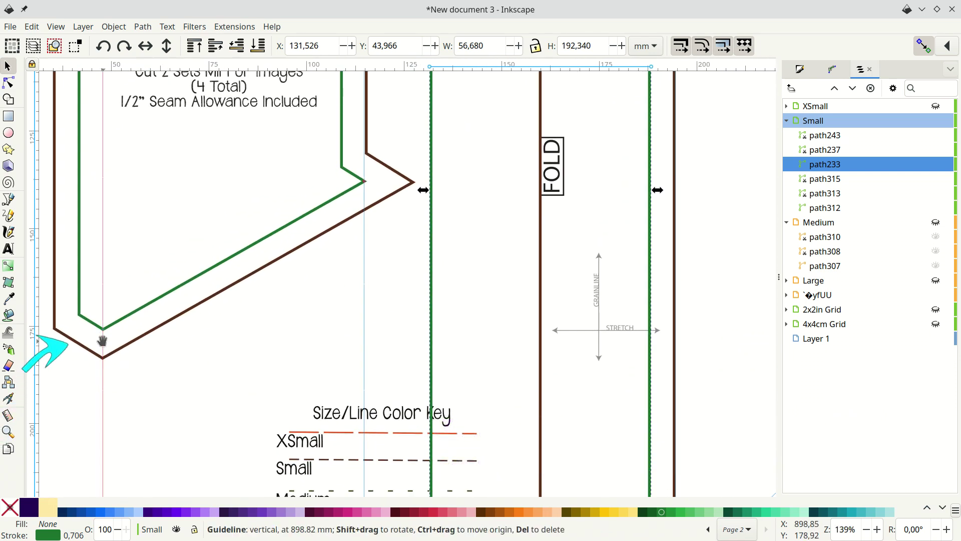
key(shift)
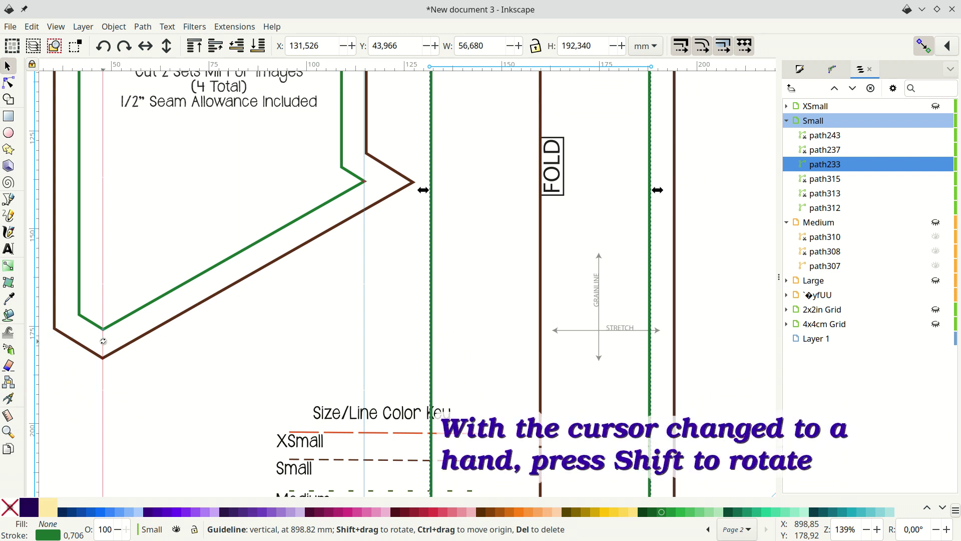
drag(103, 341, 79, 320)
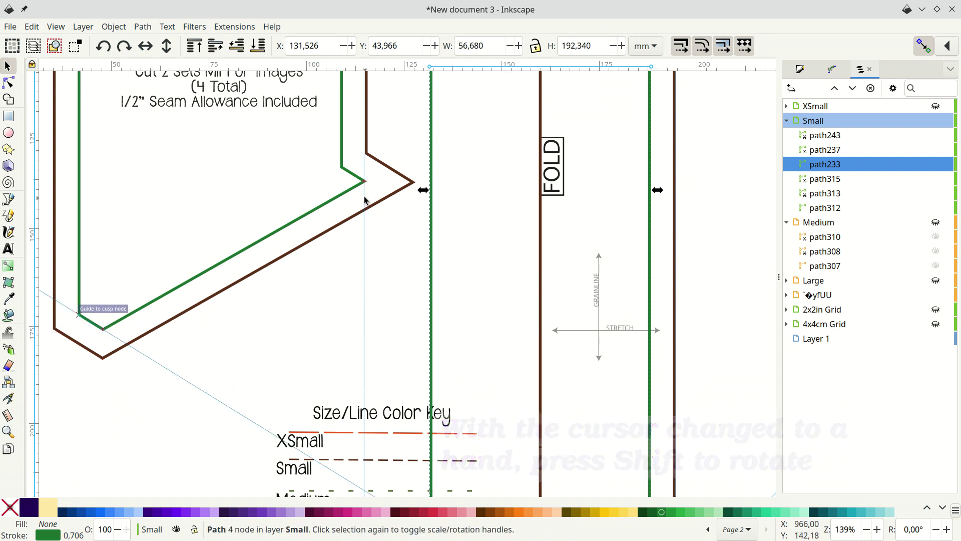
drag(363, 198, 339, 176)
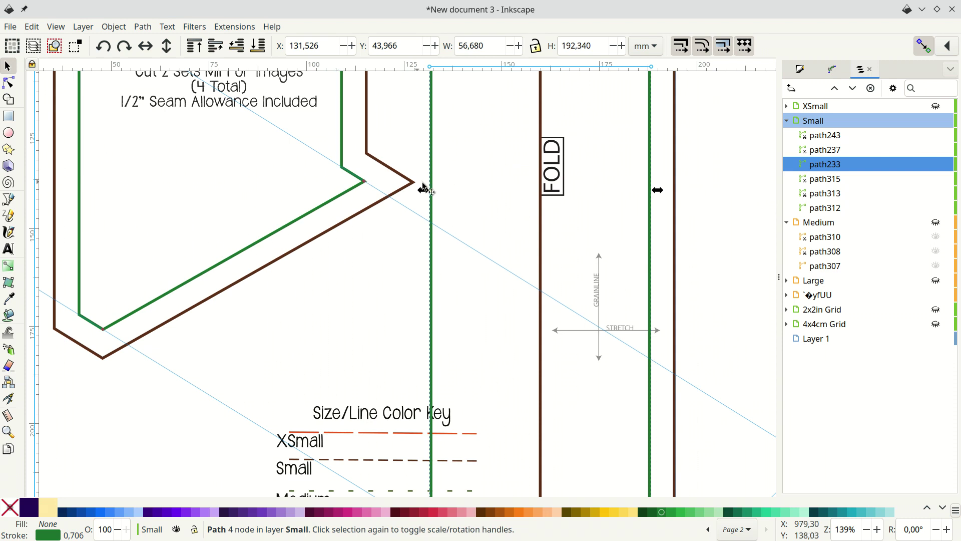
Move the two end nodes of the green Glove Top's slanted lower edge along the guides onto the brown outline and remove that edge's handles.
click(238, 253)
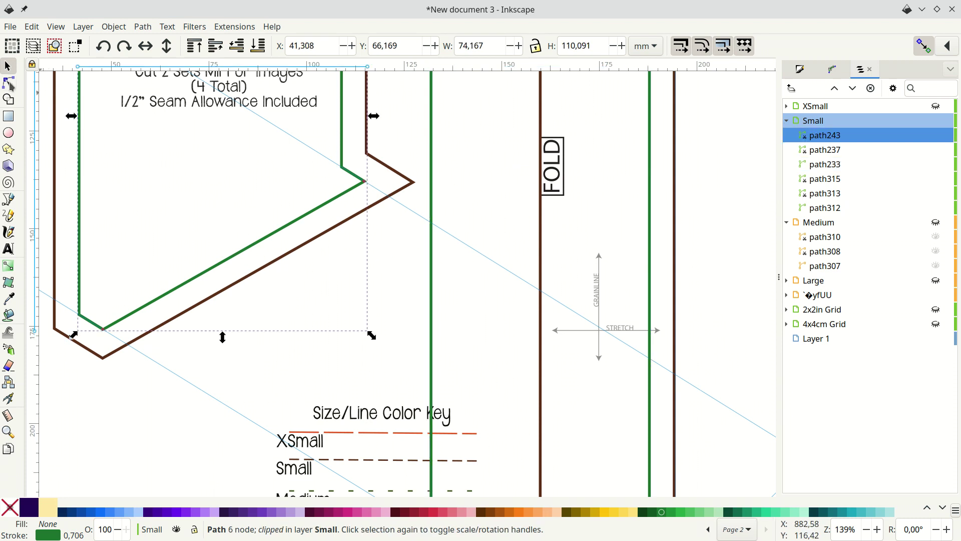
click(8, 83)
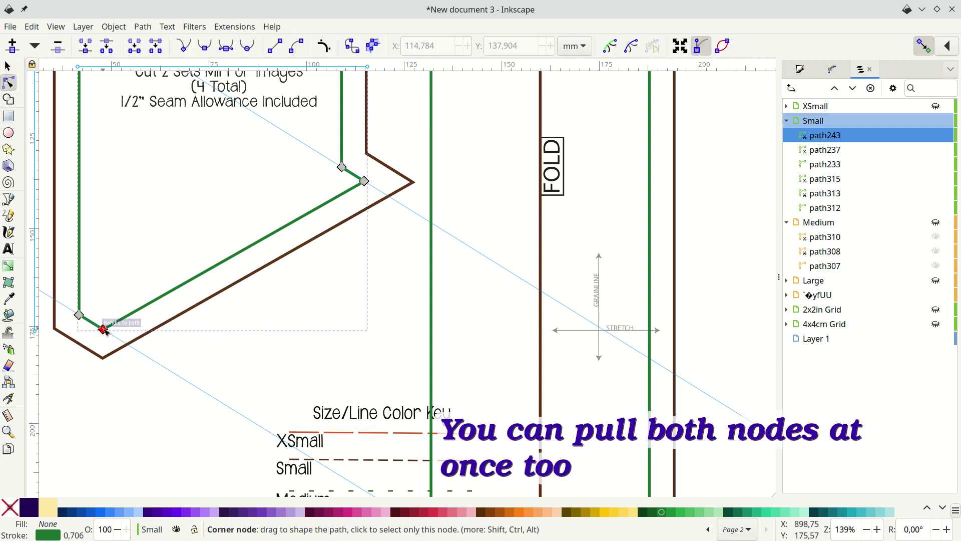
drag(102, 329, 128, 346)
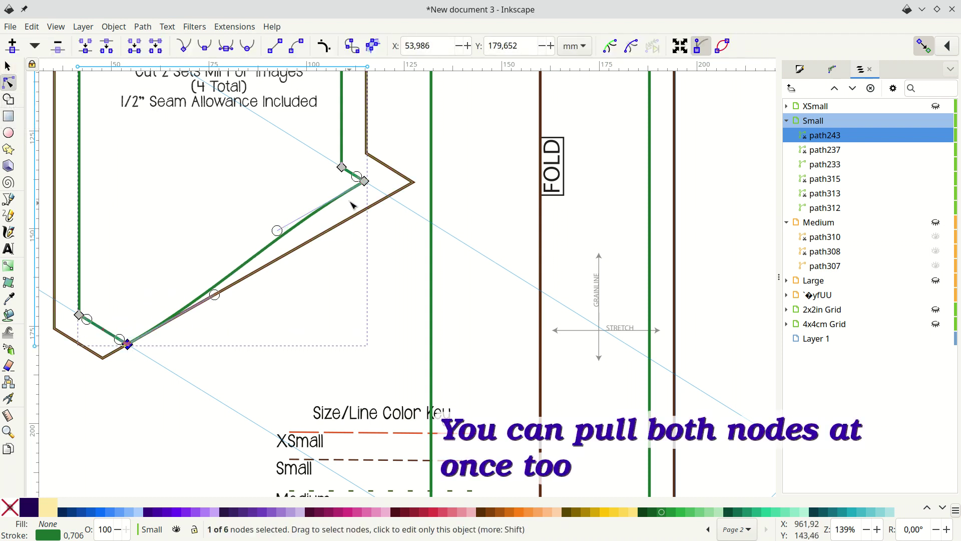
drag(365, 181, 389, 196)
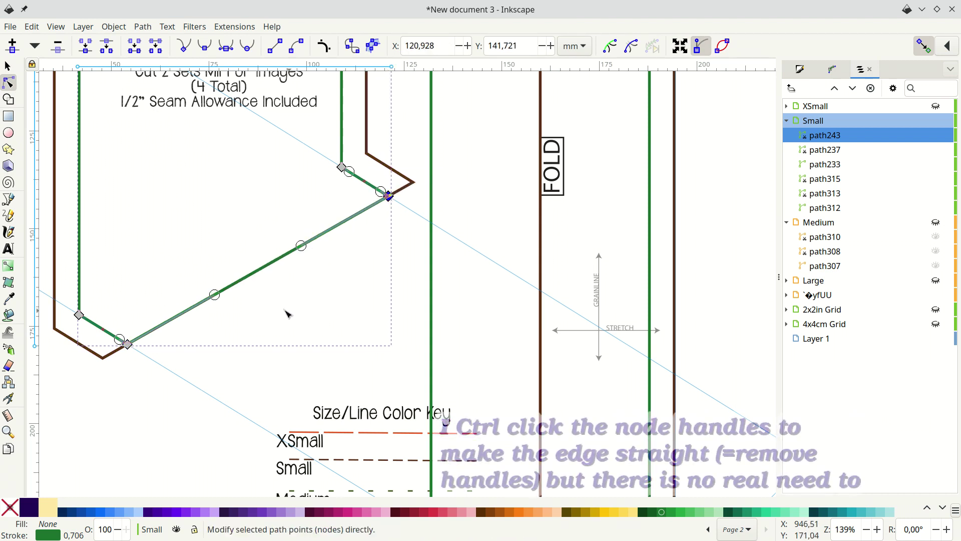
ctrl+click(215, 295)
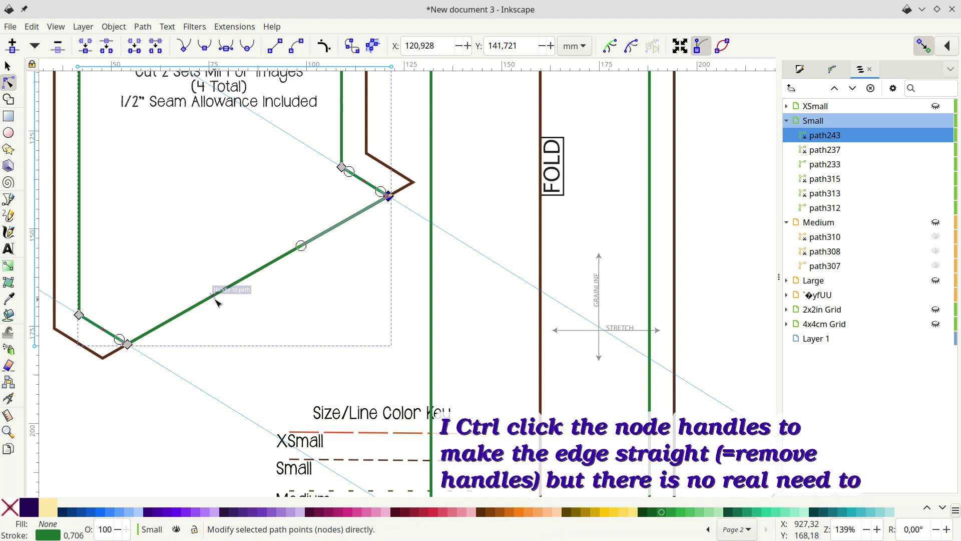
ctrl+click(301, 246)
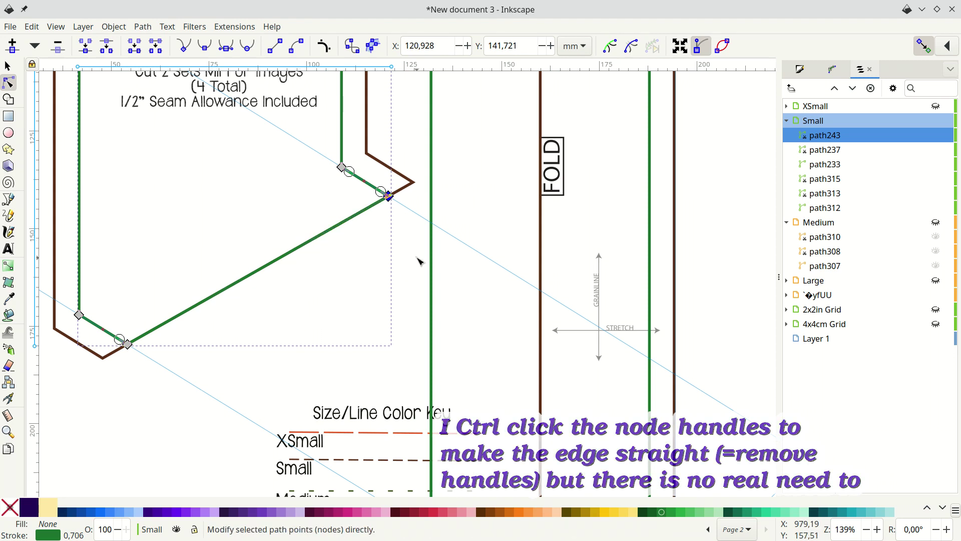
Rotate the two Glove Bottom guides about their corners to align with the short green edges at each end of the sloping upper edge.
scroll(418, 261, down, 5)
scroll(419, 260, up, 6)
ctrl+scroll(419, 261, down, 3)
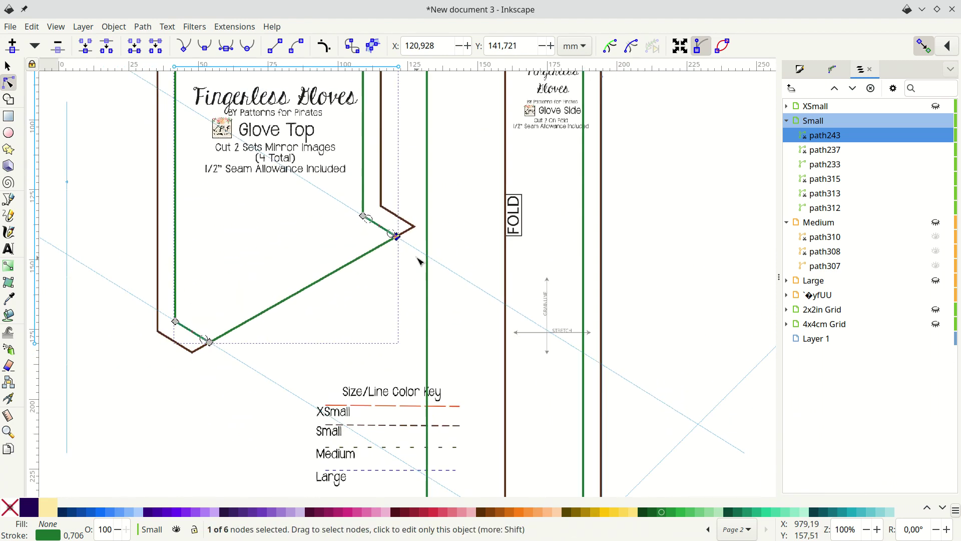
scroll(569, 204, right, 9)
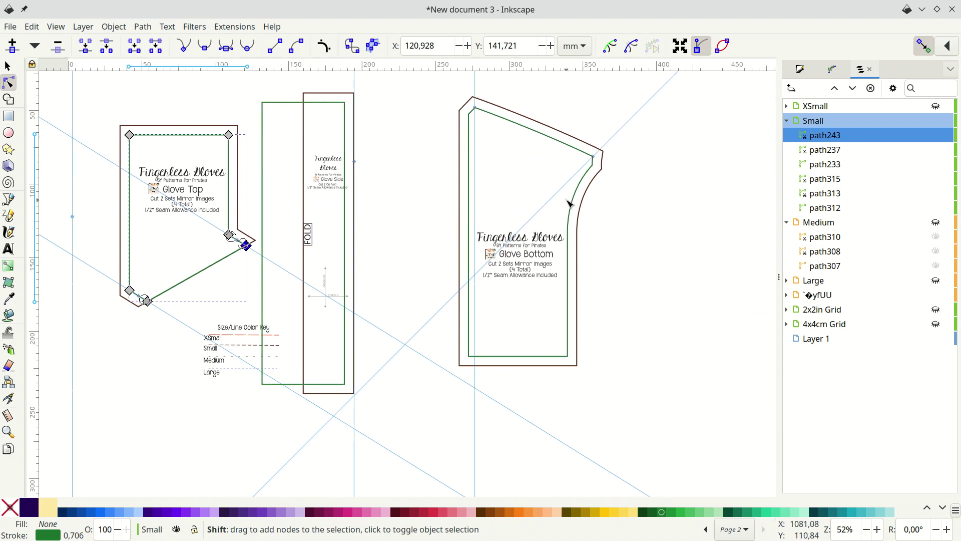
ctrl+scroll(440, 134, up, 3)
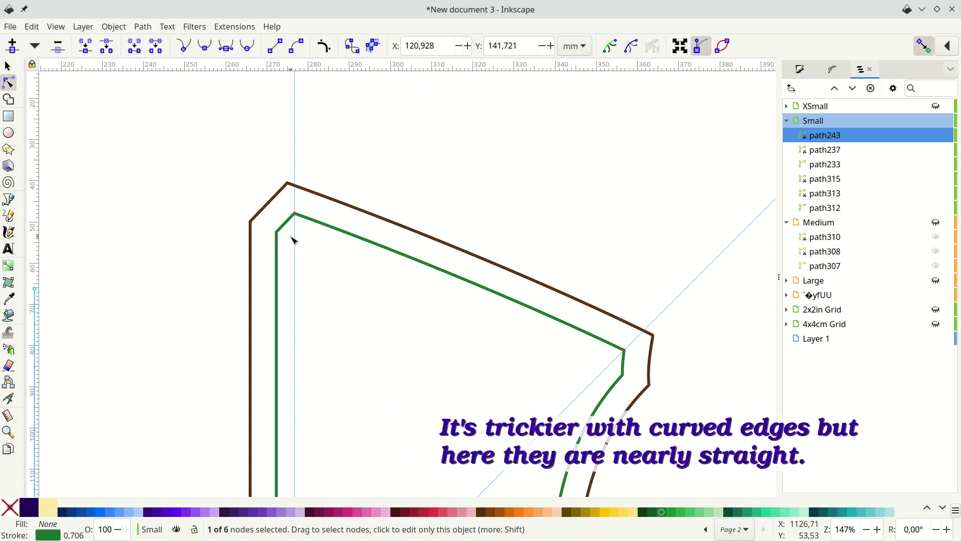
key(s)
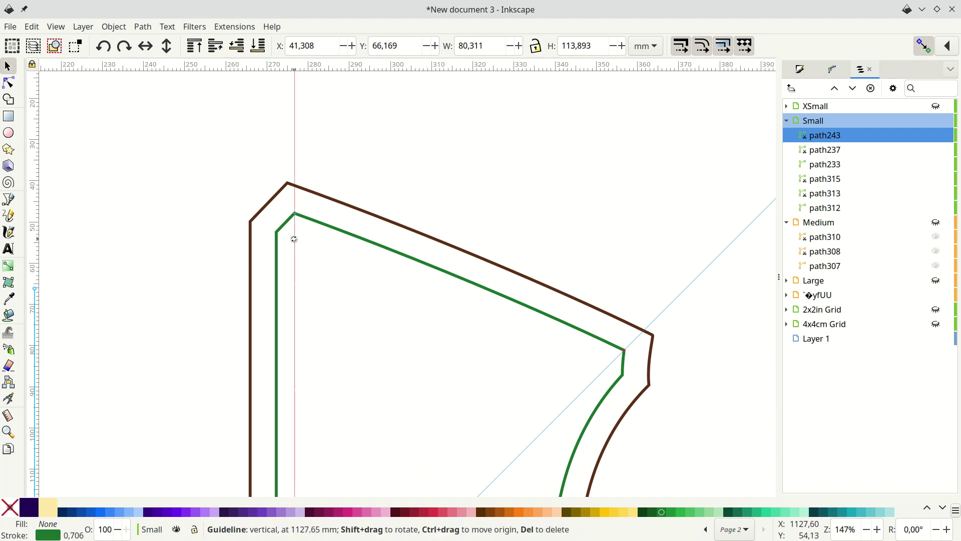
drag(294, 238, 279, 234)
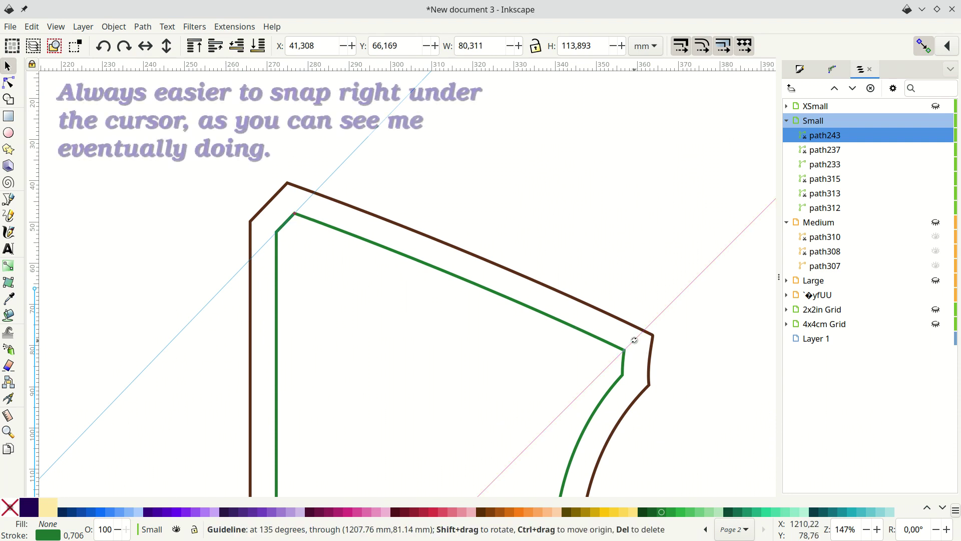
drag(634, 339, 623, 375)
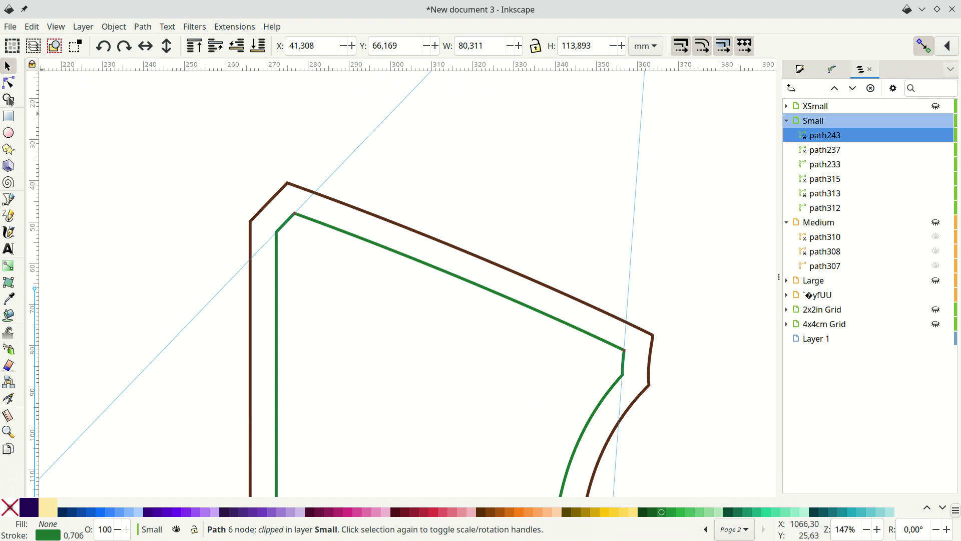
Select all nodes along the green Glove Bottom's sloping upper edge and move them together along the guide onto the brown outline.
click(8, 84)
click(403, 255)
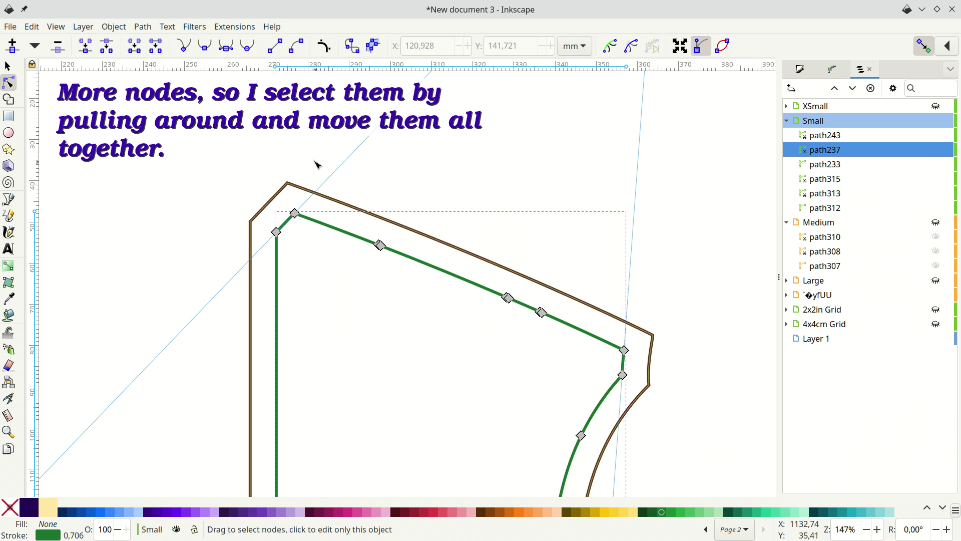
drag(291, 146, 309, 160)
drag(438, 247, 459, 266)
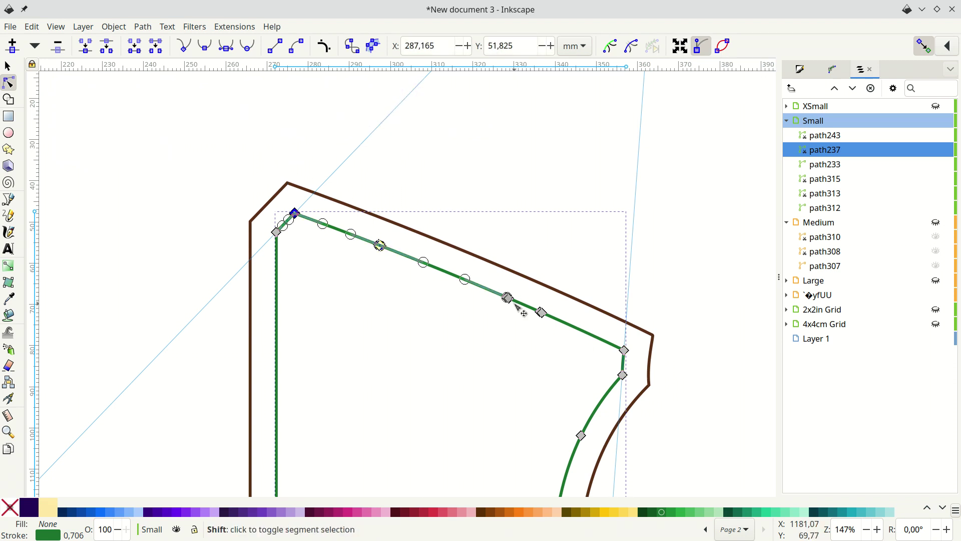
drag(495, 275, 546, 311)
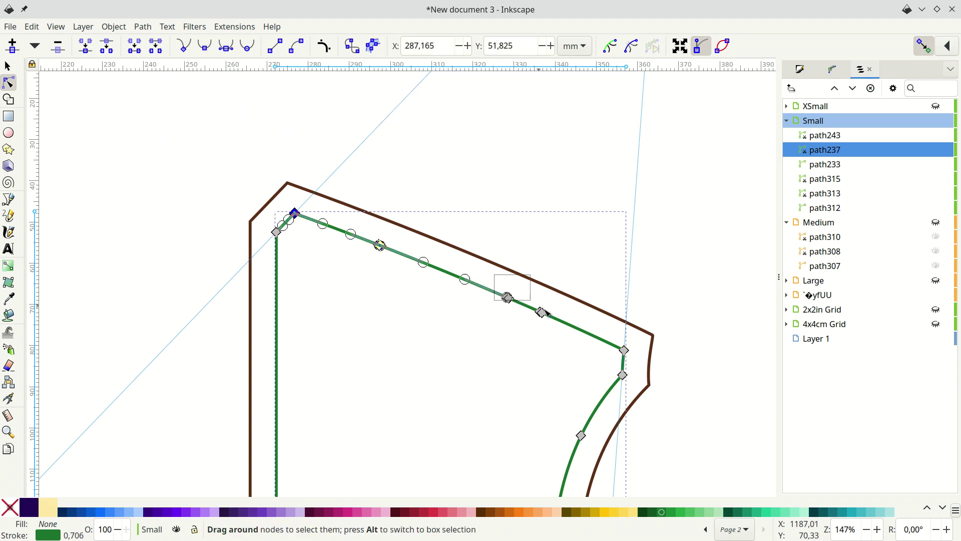
drag(645, 357, 646, 357)
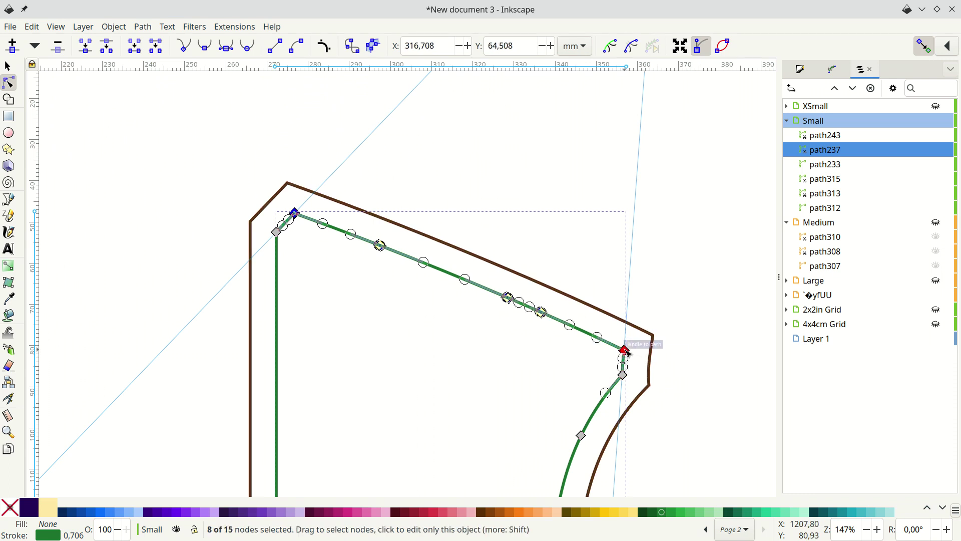
drag(625, 351, 628, 327)
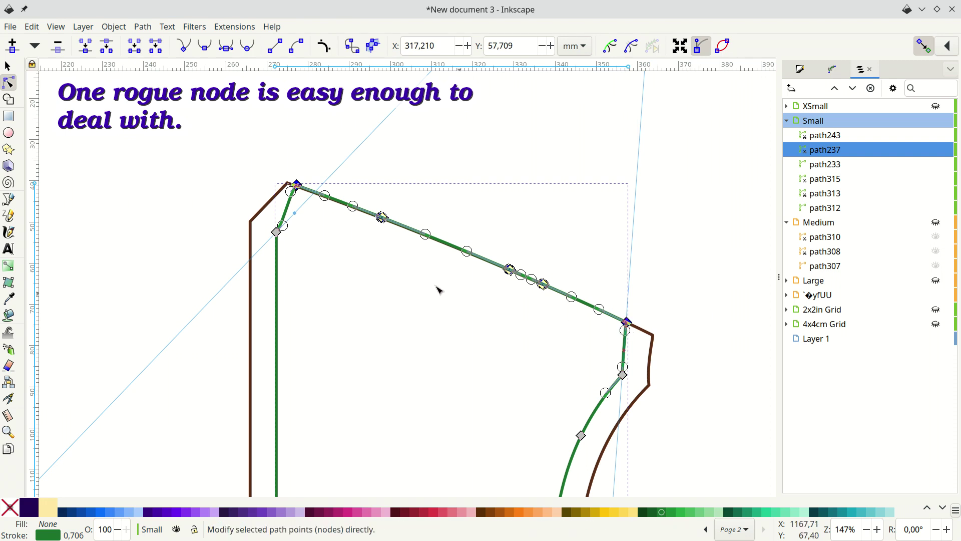
Move the stray upper corner node of the green Glove Bottom onto its diagonal guide where it meets the brown outline, and deselect the path.
click(386, 264)
drag(298, 187, 316, 196)
key(Escape)
key(s)
key(5)
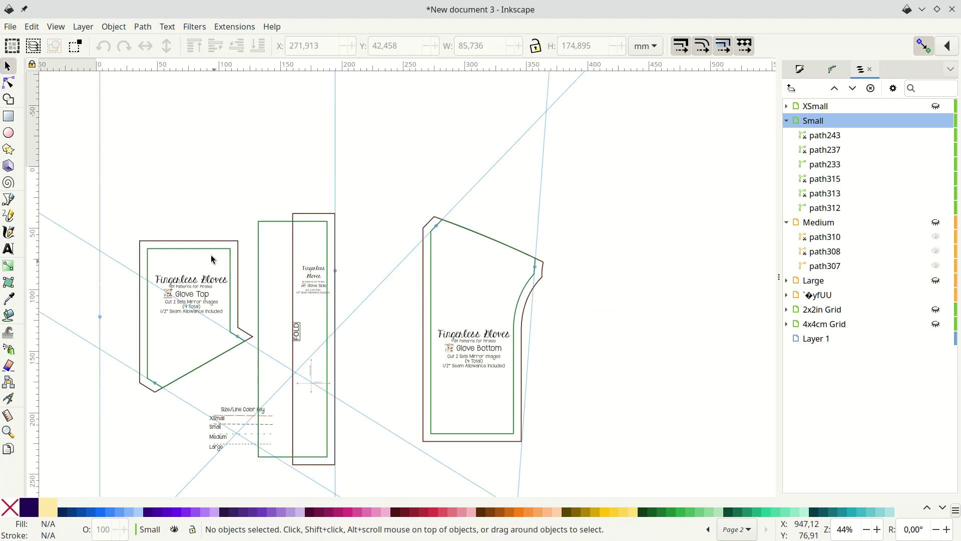
Select the green Glove Top, Glove Side and Glove Bottom outlines together and fill them with green.
click(207, 255)
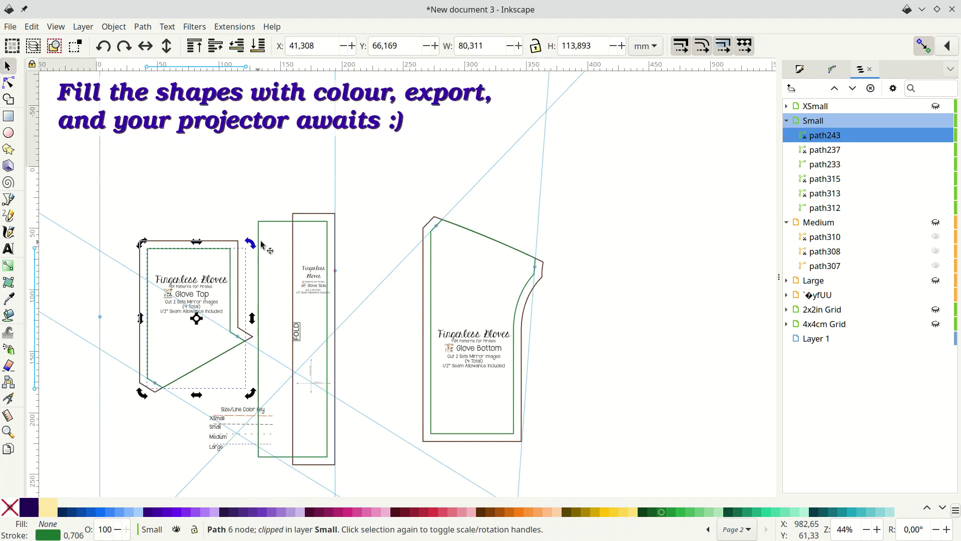
shift+click(273, 224)
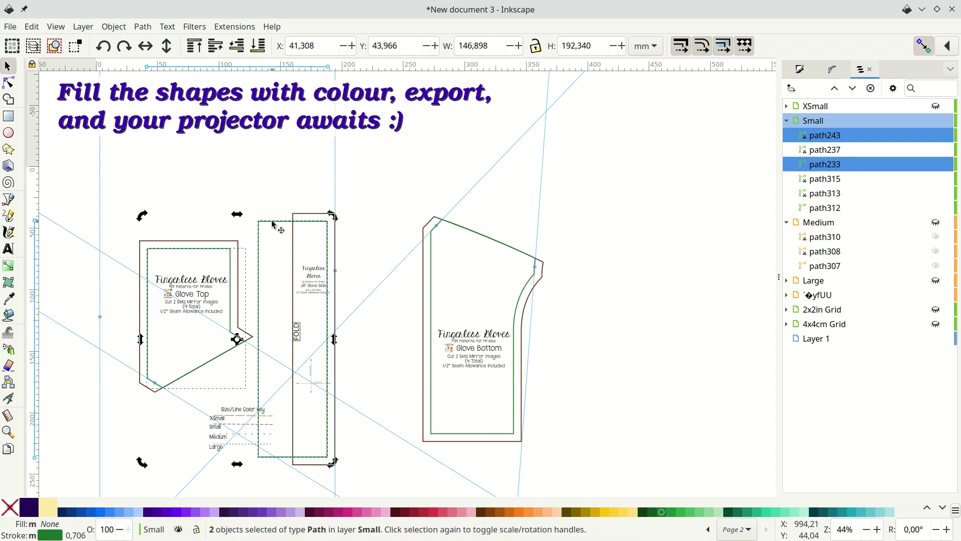
shift+click(430, 270)
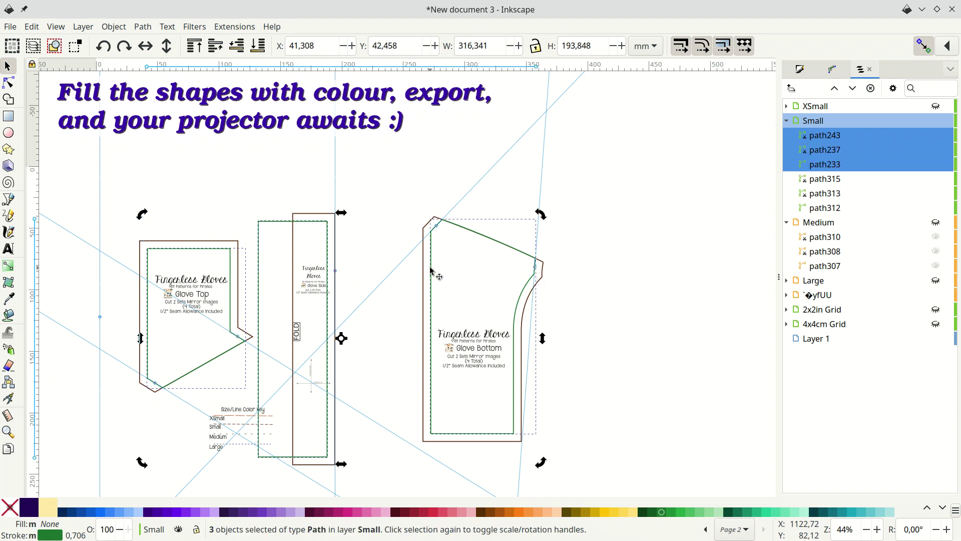
click(675, 513)
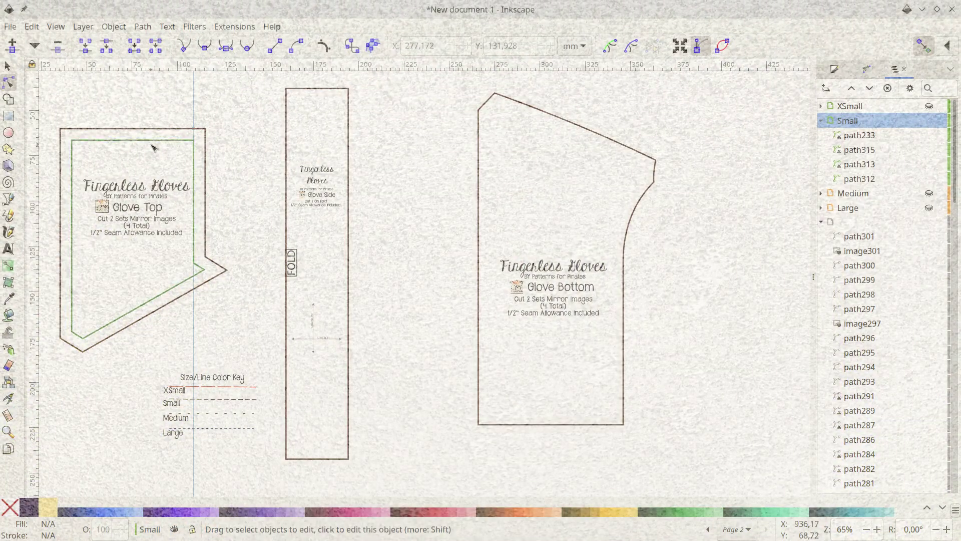
In New document 1, move the green Glove Top's upper edge nodes onto the brown outline, and both slanted lower edge nodes together onto it.
click(153, 141)
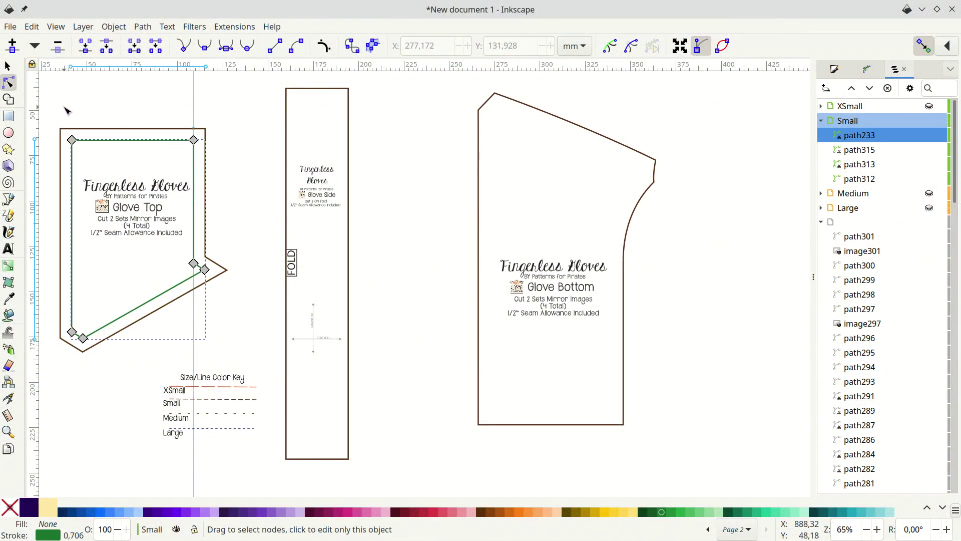
drag(64, 106, 194, 128)
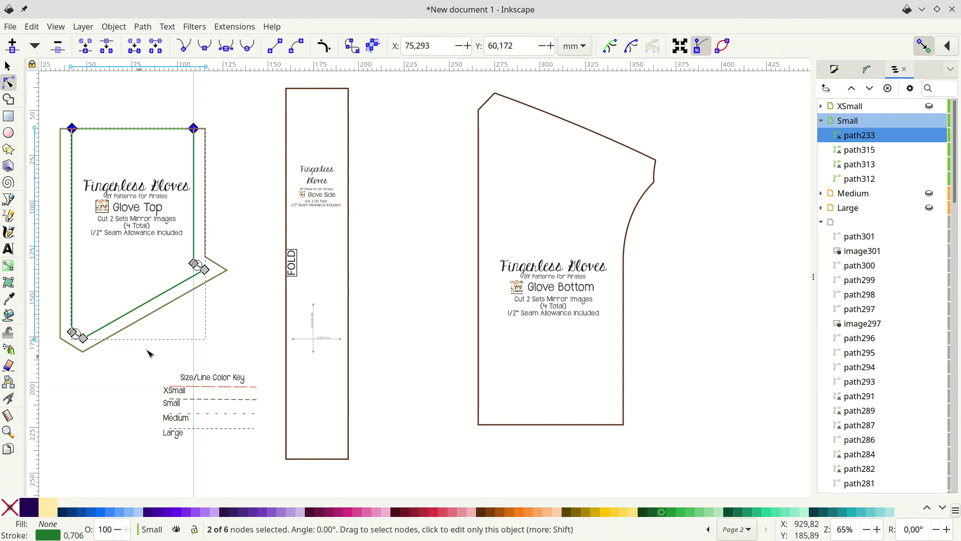
click(205, 269)
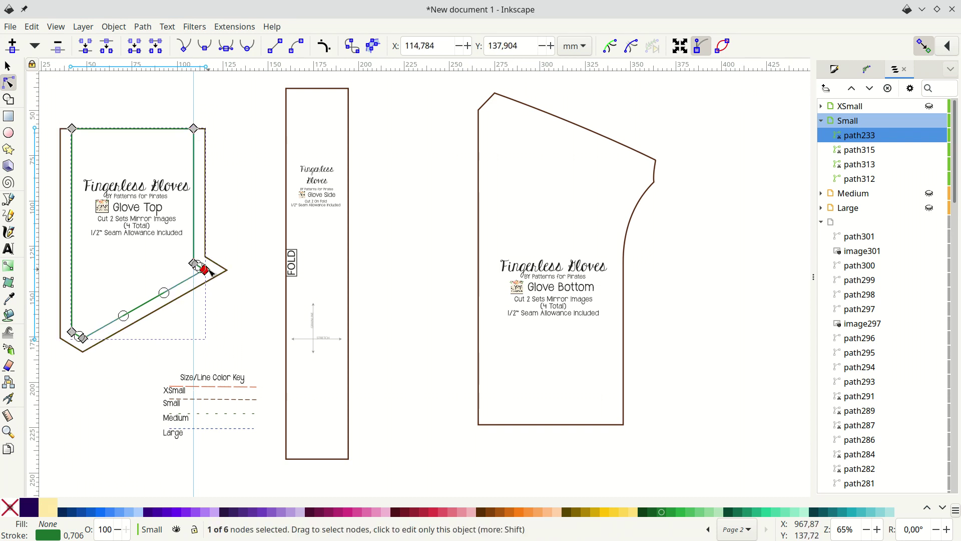
click(84, 339)
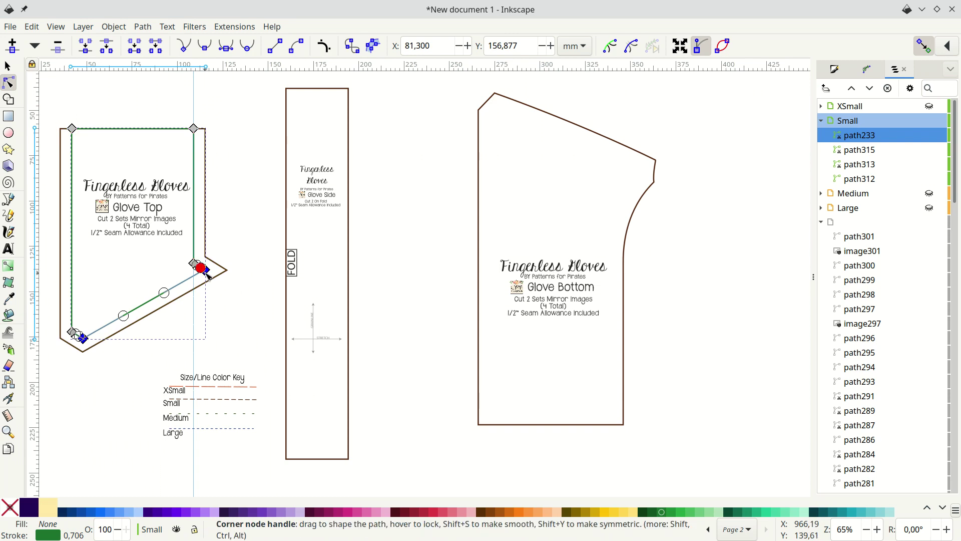
drag(206, 273, 211, 275)
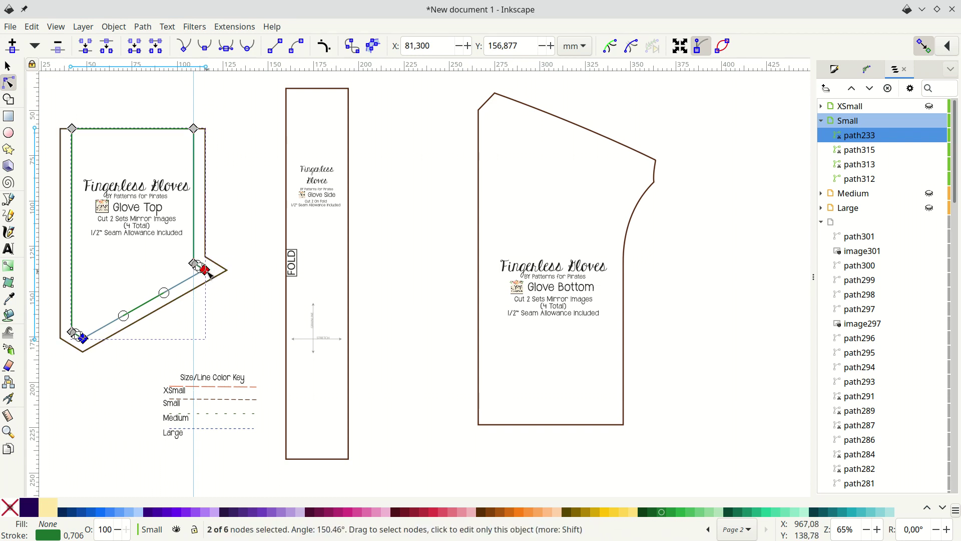
drag(207, 271, 217, 275)
drag(217, 275, 218, 276)
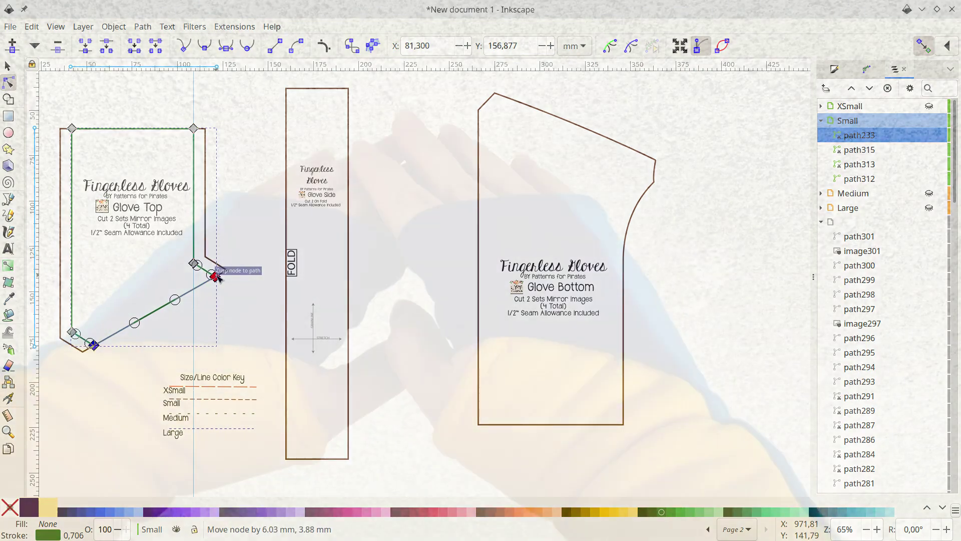